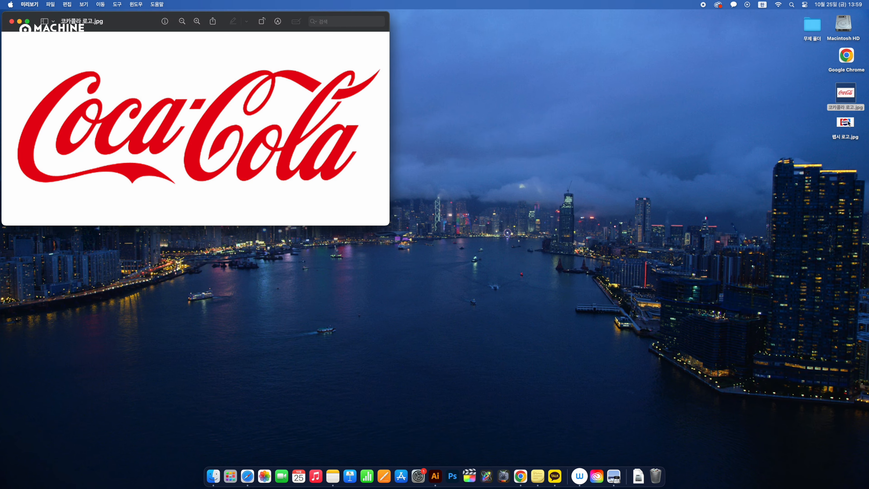
- Open the Pepsi logo JPG and arrange it side by side with the Coca-Cola logo window
{"action": "double_click", "coordinate": [845, 121]}
{"action": "left_click_drag", "start_coordinate": [129, 27], "coordinate": [531, 134]}
{"action": "left_click_drag", "start_coordinate": [147, 20], "coordinate": [171, 133]}
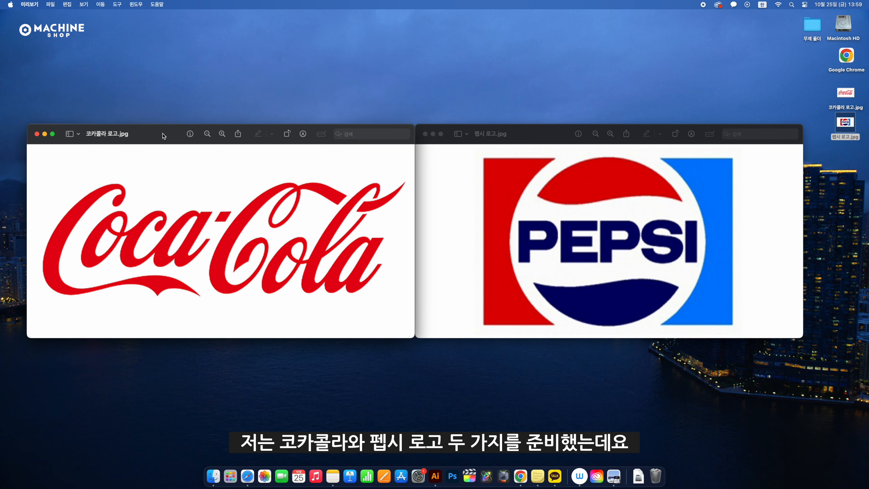
{"action": "left_click_drag", "start_coordinate": [517, 132], "coordinate": [527, 132]}
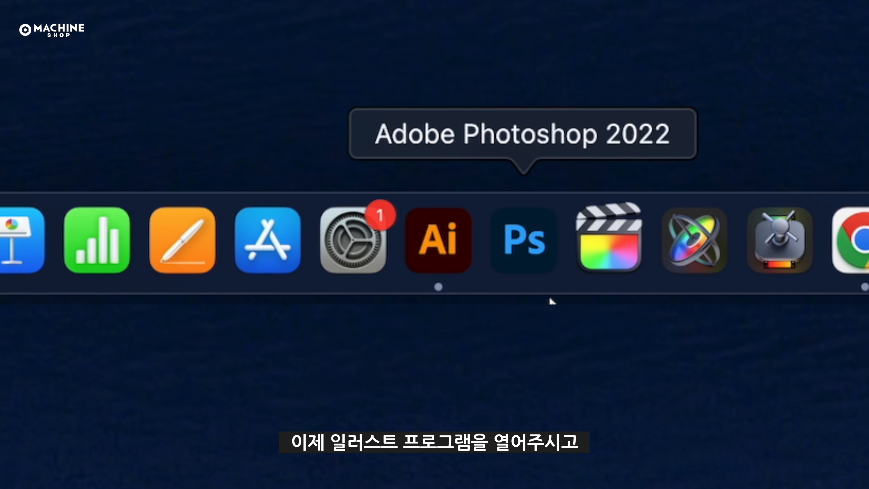
- Switch to Illustrator and create a new A4 document, 210 x 297 mm, in CMYK color mode
{"action": "left_click", "coordinate": [449, 260]}
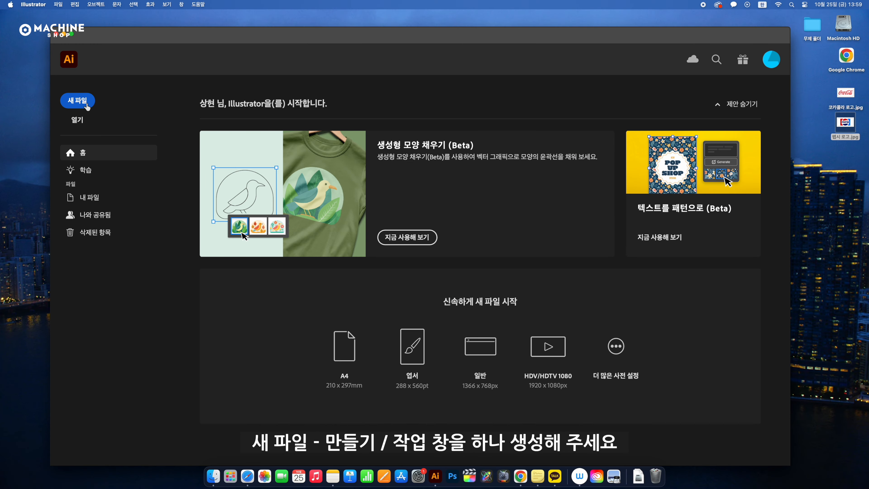
{"action": "left_click", "coordinate": [77, 100]}
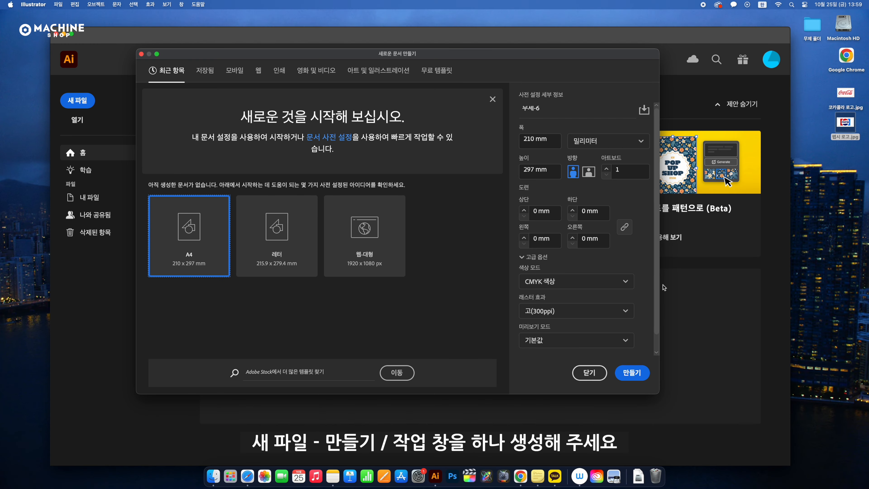
{"action": "left_click", "coordinate": [639, 374]}
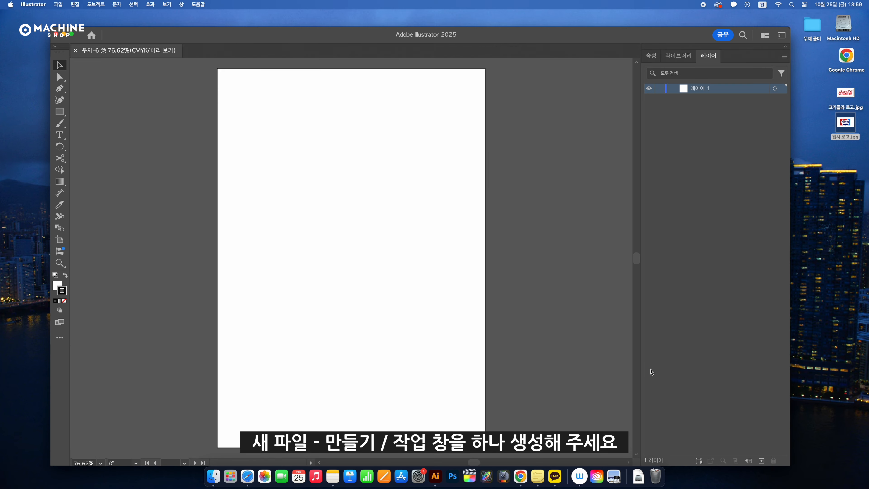
- Place the Coca-Cola and Pepsi logo JPG files from the desktop into the document, to the right of the artboard
{"action": "left_click_drag", "start_coordinate": [388, 146], "coordinate": [370, 182]}
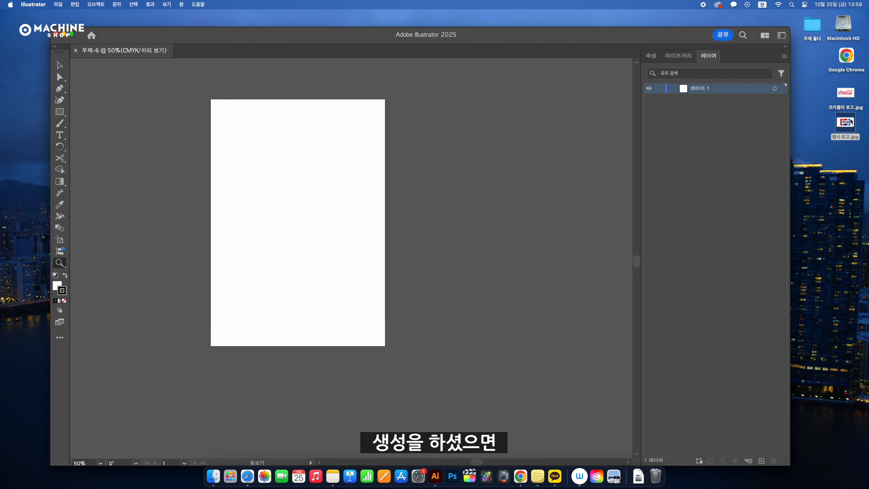
{"action": "left_click_drag", "start_coordinate": [822, 89], "coordinate": [850, 146]}
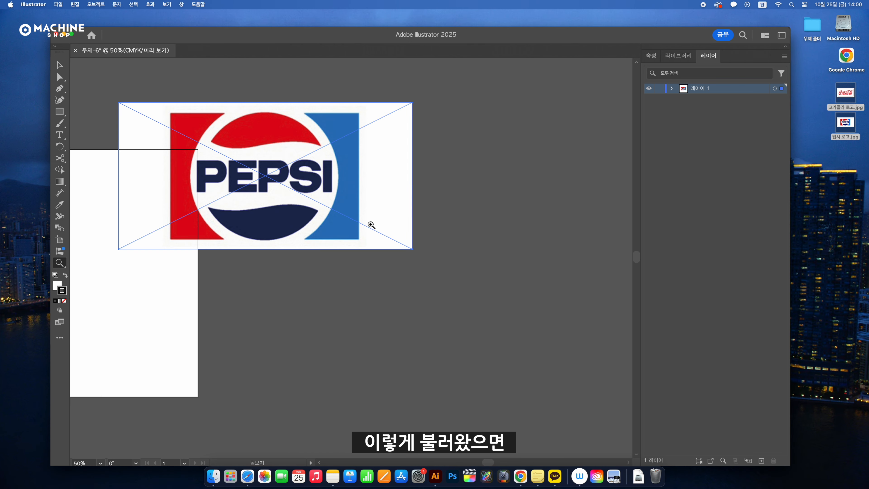
{"action": "left_click_drag", "start_coordinate": [255, 140], "coordinate": [365, 197]}
- Stack the two placed images beside the artboard, with Coca-Cola above Pepsi and a small gap between them
{"action": "left_click_drag", "start_coordinate": [367, 236], "coordinate": [368, 358]}
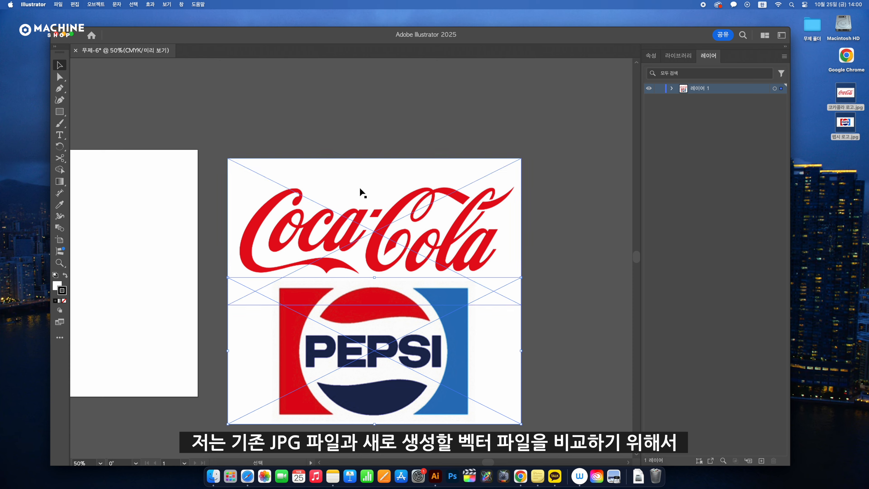
{"action": "left_click_drag", "start_coordinate": [364, 190], "coordinate": [362, 145]}
{"action": "left_click_drag", "start_coordinate": [349, 329], "coordinate": [348, 318]}
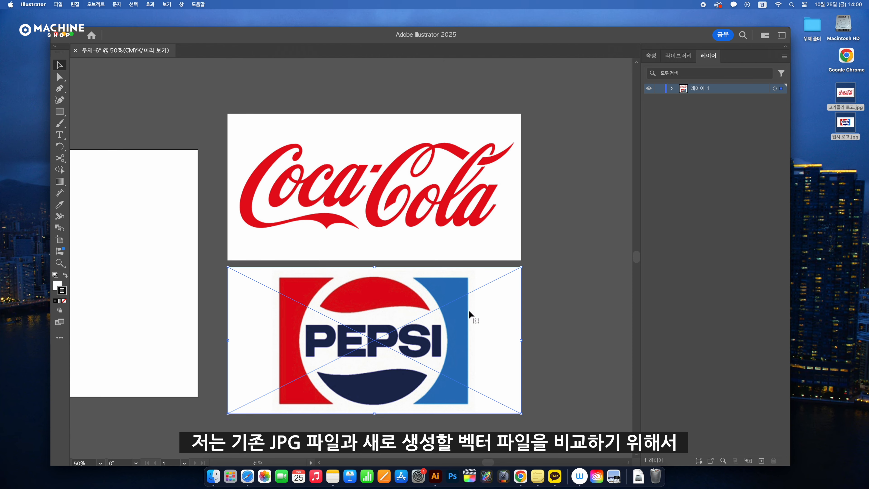
{"action": "left_click", "coordinate": [557, 301]}
- Duplicate both logo images directly to the right of the originals and enlarge the document window to fill the screen
{"action": "key", "text": "z"}
{"action": "scroll", "coordinate": [355, 276], "scroll_direction": "right", "scroll_amount": 5}
{"action": "scroll", "coordinate": [354, 276], "scroll_direction": "down", "scroll_amount": 3}
{"action": "scroll", "coordinate": [355, 276], "scroll_direction": "left", "scroll_amount": 5}
{"action": "left_click", "coordinate": [356, 277], "text": "alt"}
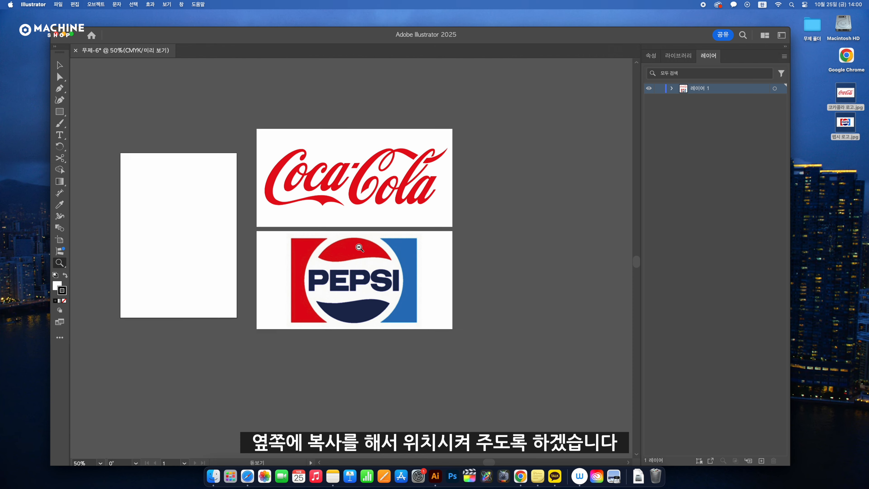
{"action": "scroll", "coordinate": [359, 247], "scroll_direction": "up", "scroll_amount": 2}
{"action": "scroll", "coordinate": [438, 257], "scroll_direction": "right", "scroll_amount": 3}
{"action": "scroll", "coordinate": [428, 258], "scroll_direction": "right", "scroll_amount": 3}
{"action": "key", "text": "v"}
{"action": "left_click_drag", "start_coordinate": [383, 225], "coordinate": [343, 278]}
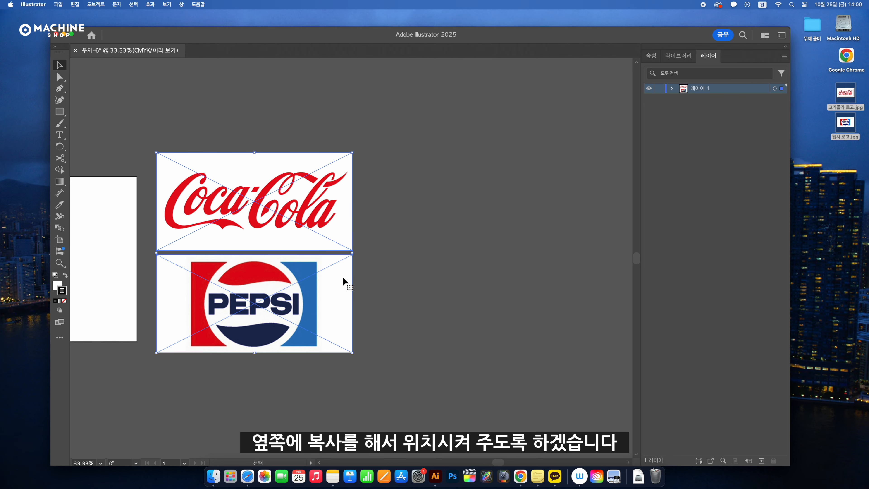
{"action": "left_click_drag", "start_coordinate": [209, 206], "coordinate": [425, 212]}
{"action": "left_click", "coordinate": [570, 264]}
{"action": "scroll", "coordinate": [513, 274], "scroll_direction": "down", "scroll_amount": 1}
{"action": "scroll", "coordinate": [513, 273], "scroll_direction": "right", "scroll_amount": 1}
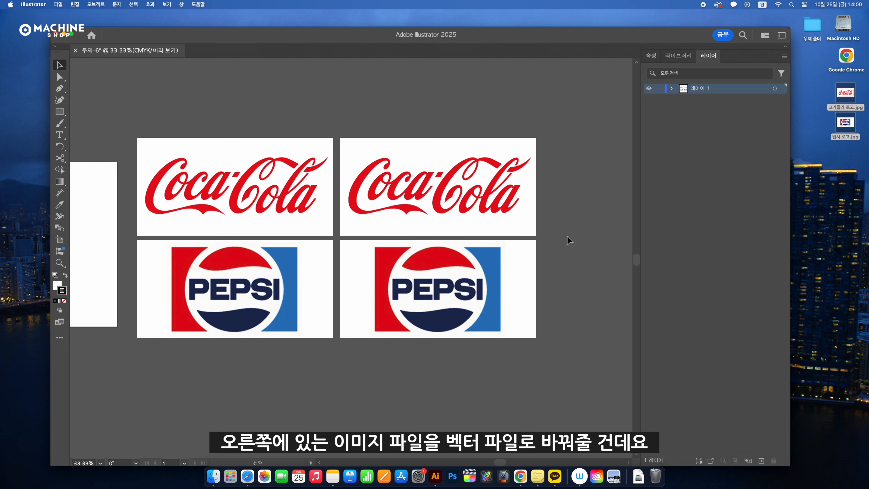
{"action": "double_click", "coordinate": [126, 35]}
{"action": "scroll", "coordinate": [538, 195], "scroll_direction": "left", "scroll_amount": 5}
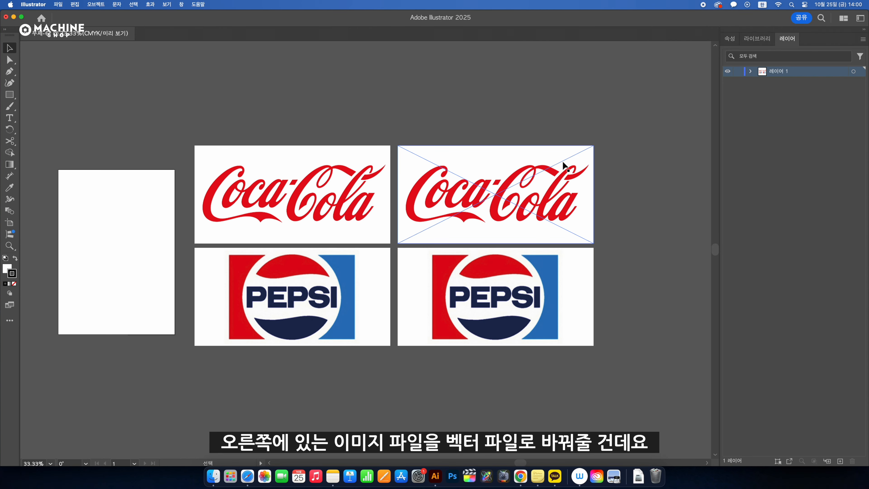
- Show the Image Trace settings for the right-hand Coca-Cola copy and turn on the trace preview
{"action": "left_click", "coordinate": [549, 210]}
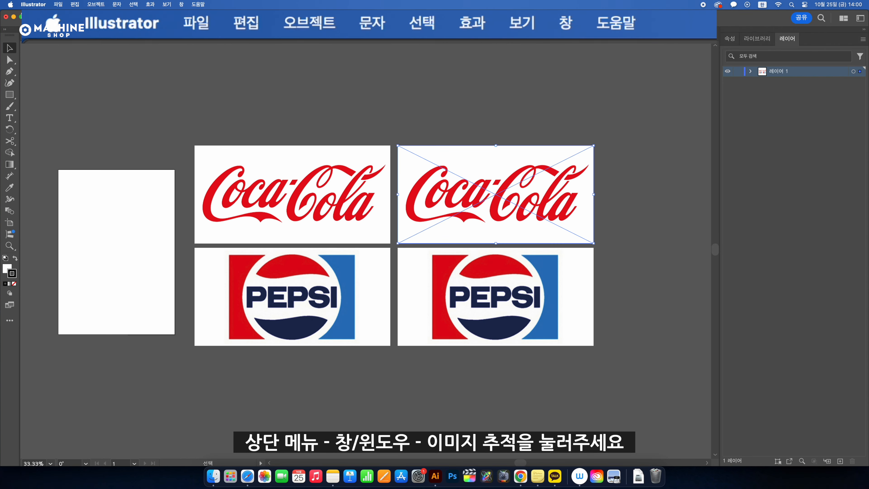
{"action": "left_click", "coordinate": [567, 25]}
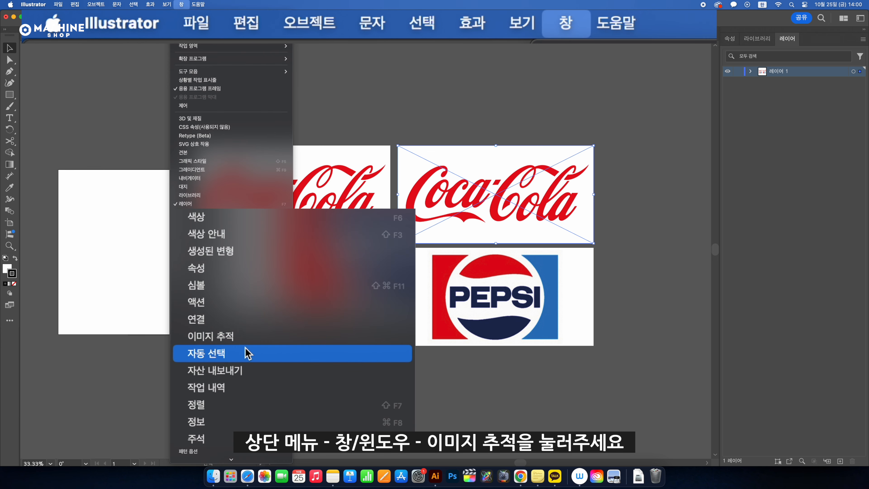
{"action": "left_click", "coordinate": [288, 338]}
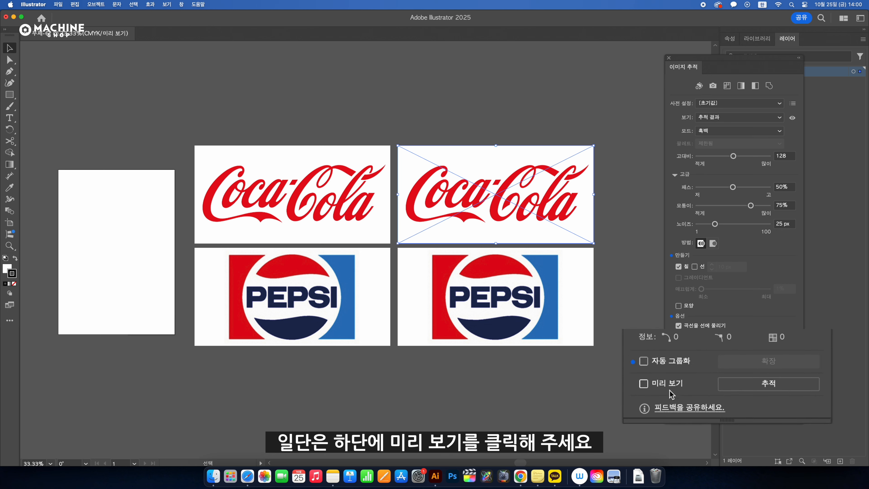
{"action": "left_click", "coordinate": [678, 397]}
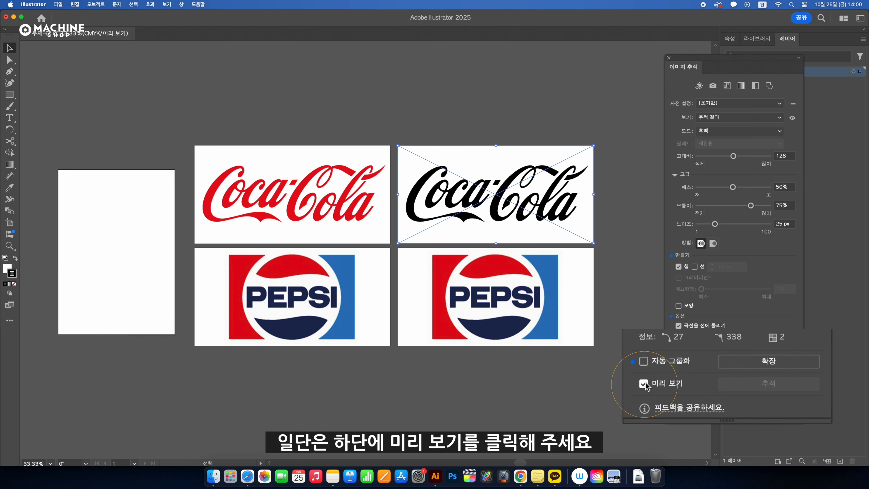
- Compare the traced Coca-Cola copy with the original logo image beside it
{"action": "key", "text": "z"}
{"action": "left_click", "coordinate": [389, 225]}
{"action": "scroll", "coordinate": [389, 225], "scroll_direction": "down", "scroll_amount": 2}
{"action": "scroll", "coordinate": [389, 225], "scroll_direction": "right", "scroll_amount": 2}
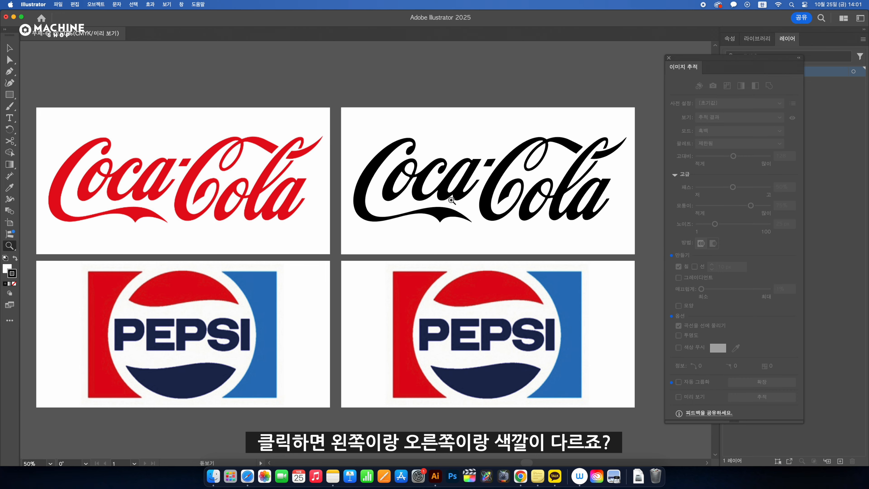
{"action": "key", "text": "v"}
{"action": "left_click", "coordinate": [459, 170]}
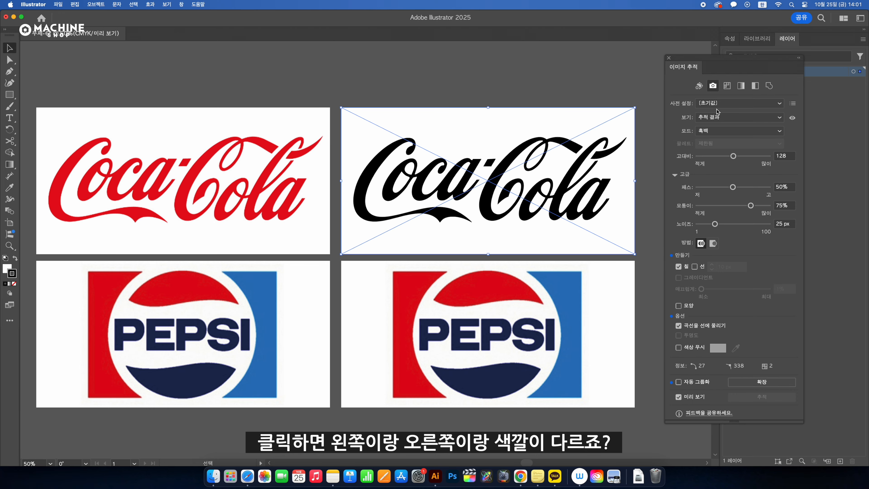
{"action": "scroll", "coordinate": [437, 171], "scroll_direction": "right", "scroll_amount": 3}
{"action": "key", "text": "z"}
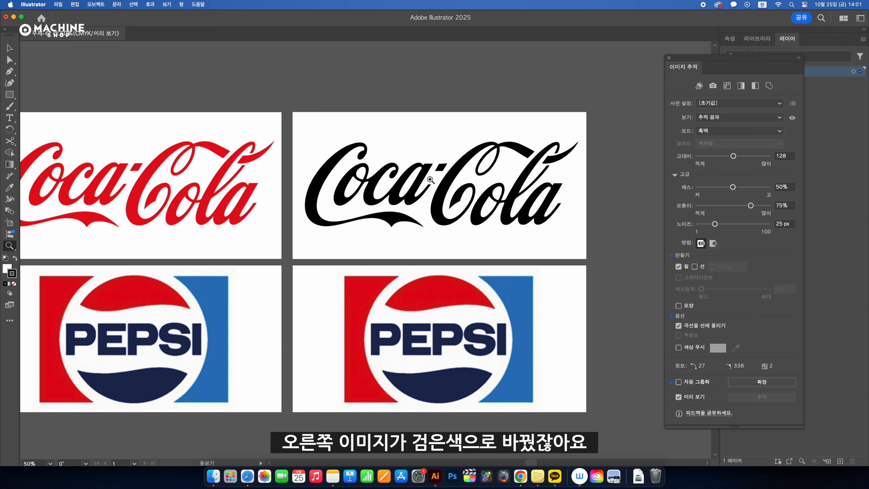
{"action": "left_click", "coordinate": [430, 180]}
{"action": "scroll", "coordinate": [329, 260], "scroll_direction": "left", "scroll_amount": 8}
{"action": "left_click", "coordinate": [328, 260], "text": "alt"}
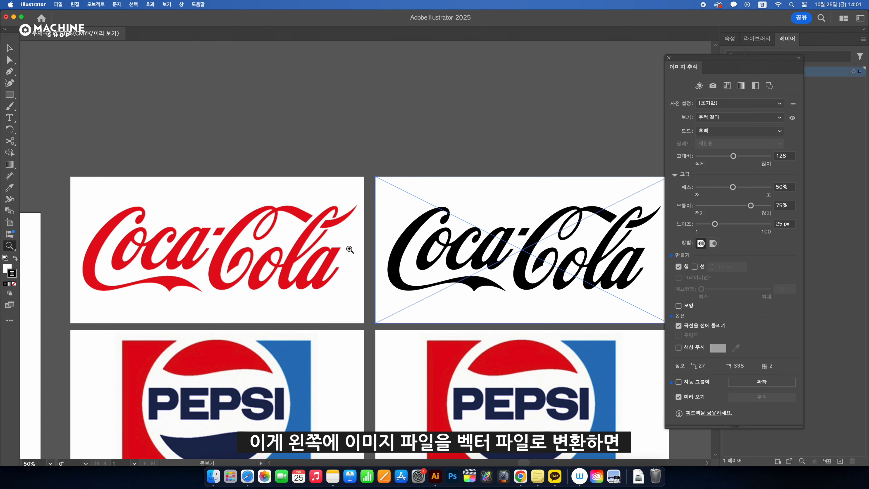
{"action": "key", "text": "v"}
{"action": "scroll", "coordinate": [357, 251], "scroll_direction": "down", "scroll_amount": 3}
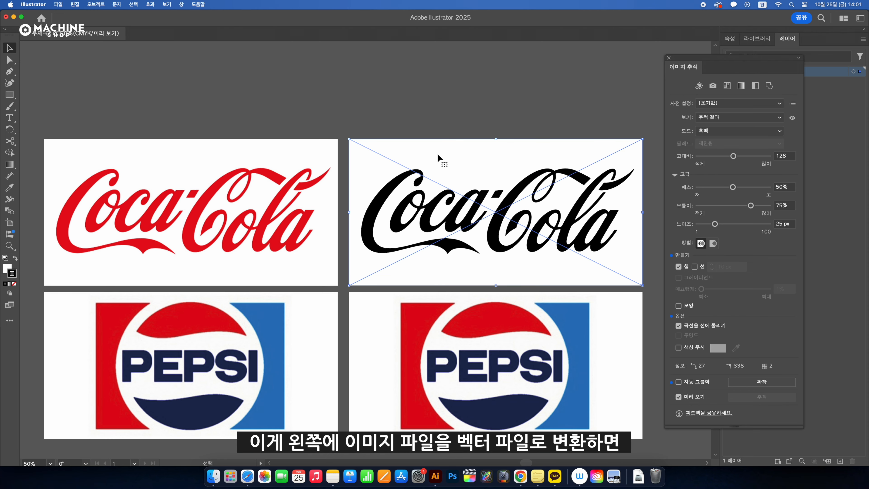
{"action": "left_click", "coordinate": [241, 164]}
{"action": "left_click", "coordinate": [402, 174], "text": "shift"}
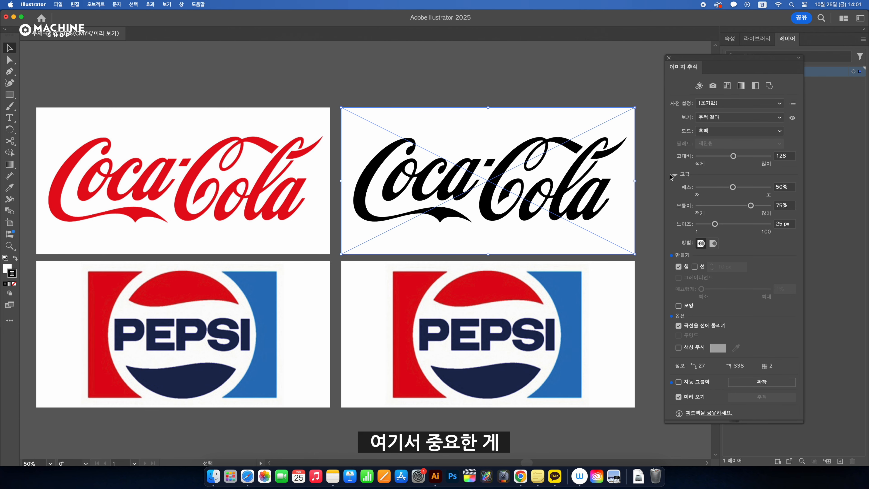
- In the advanced trace options for the Coca-Cola copy, set Noise to 1 px and raise the Paths setting
{"action": "left_click", "coordinate": [673, 174]}
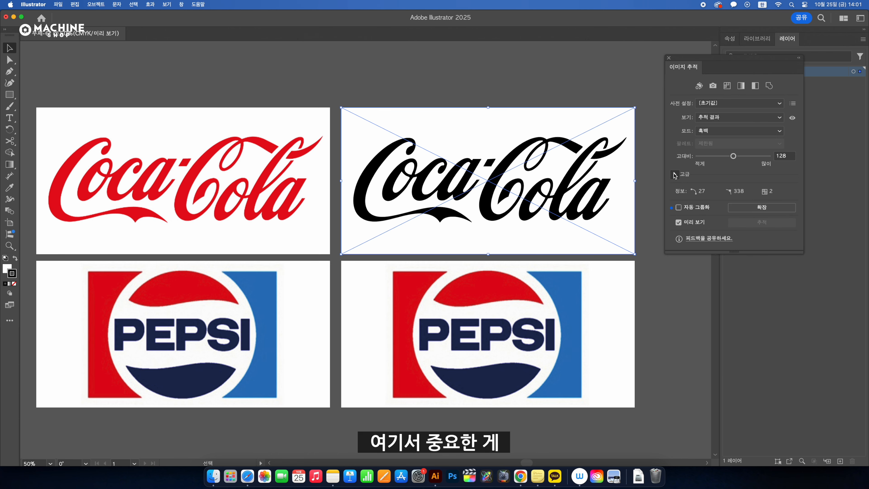
{"action": "left_click", "coordinate": [673, 175]}
{"action": "key", "text": "super+equal"}
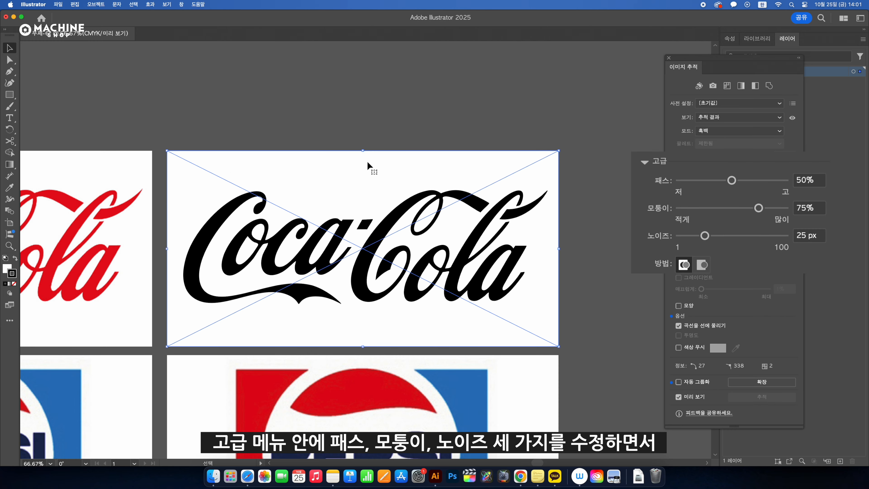
{"action": "scroll", "coordinate": [368, 168], "scroll_direction": "down", "scroll_amount": 4}
{"action": "scroll", "coordinate": [369, 169], "scroll_direction": "left", "scroll_amount": 2}
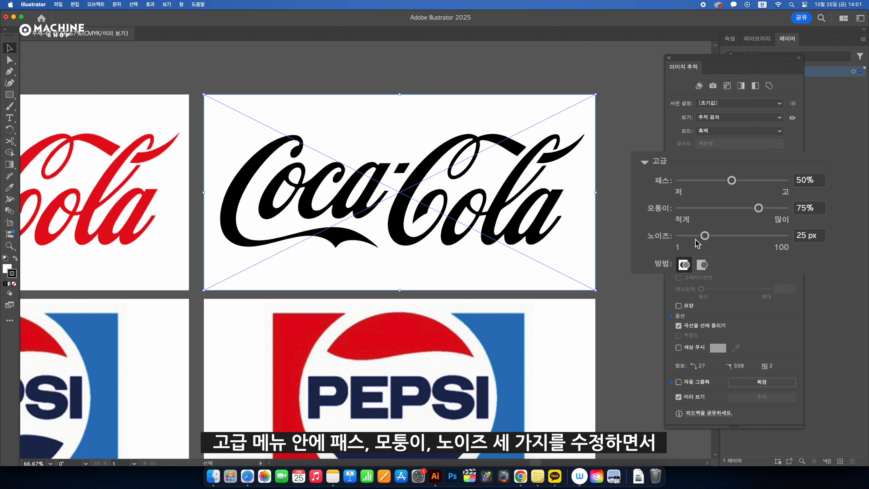
{"action": "left_click_drag", "start_coordinate": [705, 236], "coordinate": [660, 239]}
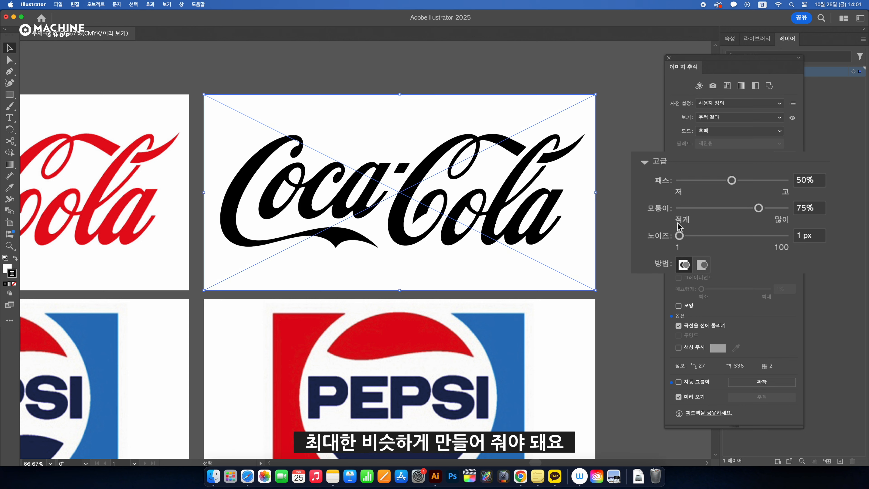
{"action": "left_click", "coordinate": [763, 187]}
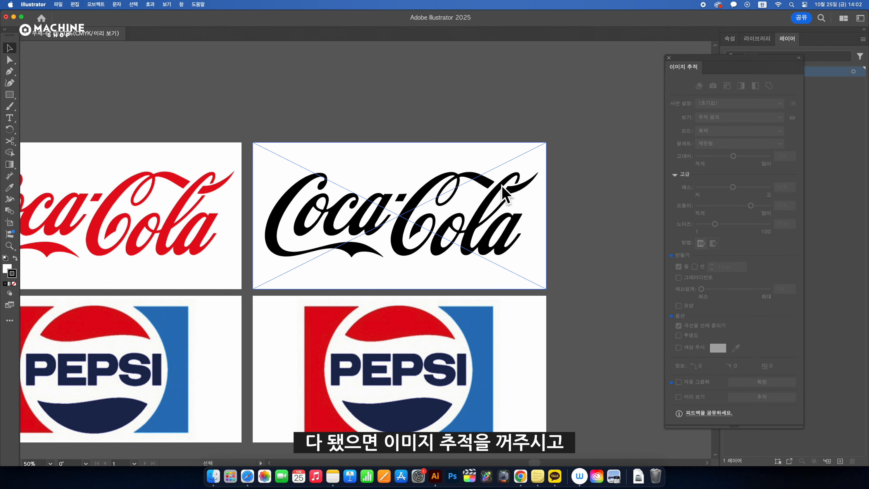
- Close the Image Trace settings and expand the traced Coca-Cola copy into vector paths
{"action": "left_click", "coordinate": [669, 58]}
{"action": "scroll", "coordinate": [617, 108], "scroll_direction": "left", "scroll_amount": 3}
{"action": "scroll", "coordinate": [617, 107], "scroll_direction": "down", "scroll_amount": 1}
{"action": "left_click", "coordinate": [465, 154]}
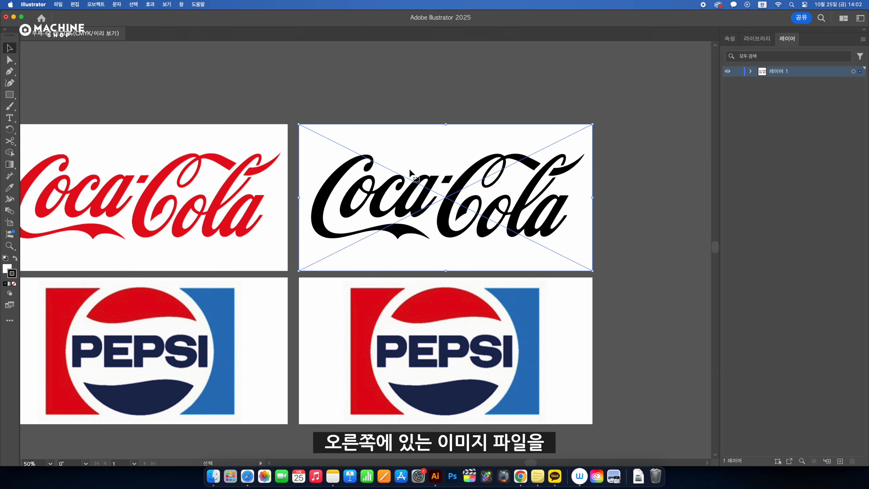
{"action": "left_click", "coordinate": [246, 132], "text": "shift"}
{"action": "left_click", "coordinate": [247, 134], "text": "shift"}
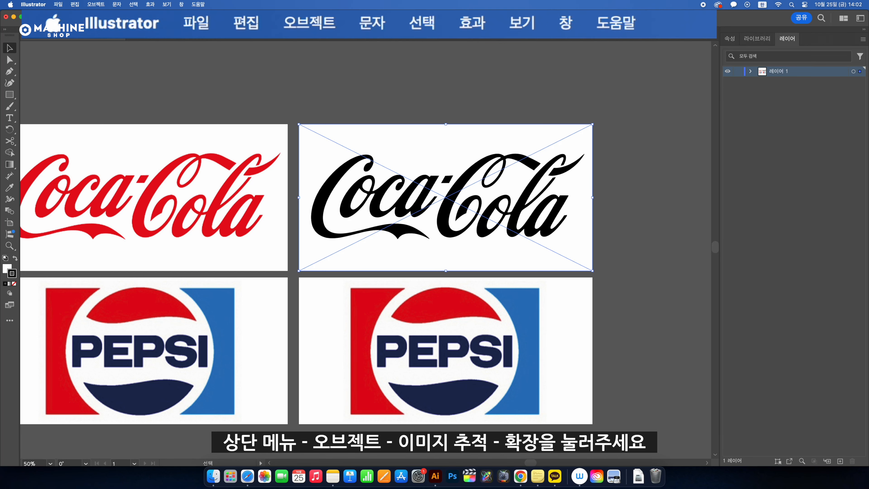
{"action": "left_click", "coordinate": [96, 5]}
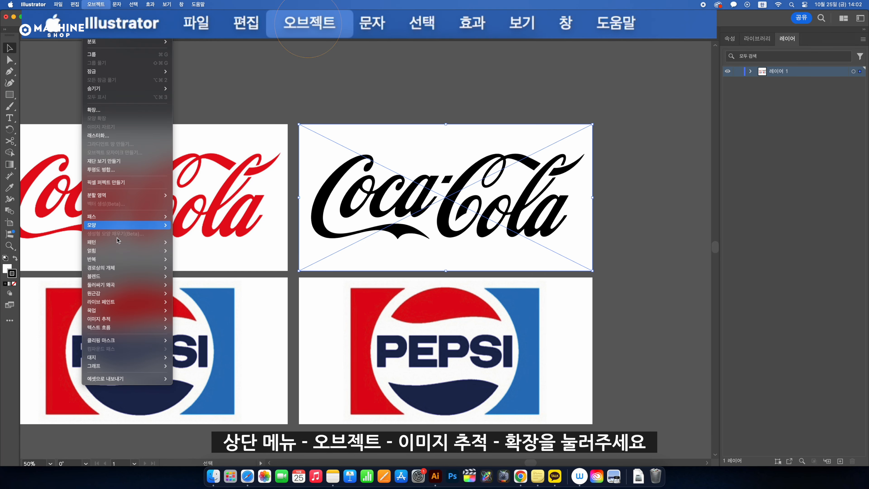
{"action": "left_click", "coordinate": [151, 309]}
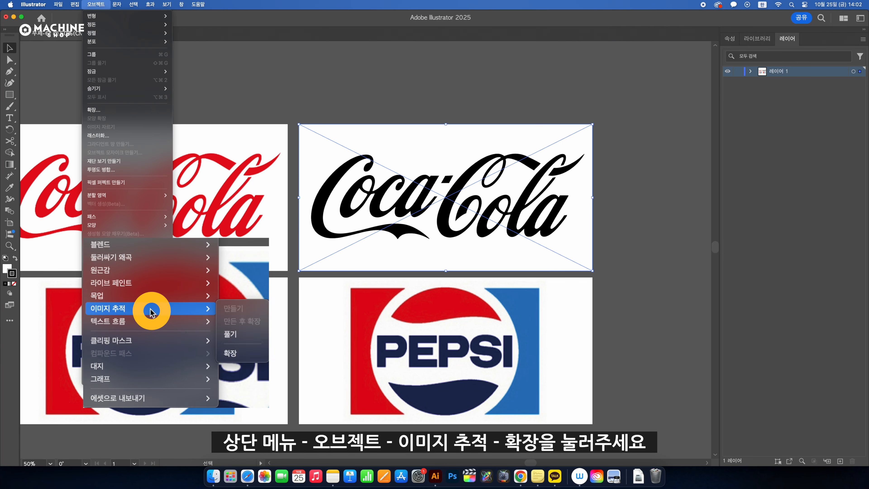
{"action": "left_click", "coordinate": [251, 356]}
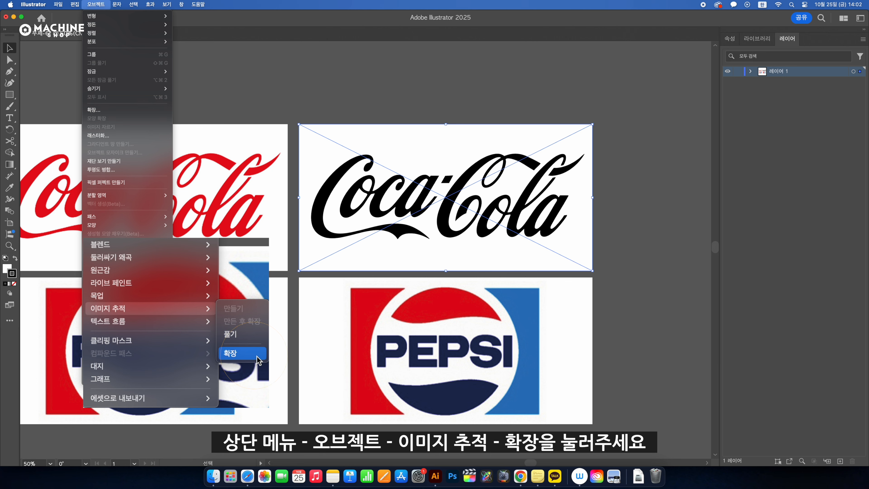
- Examine the path outlines around the expanded Coca-Cola lettering up close
{"action": "key", "text": "z"}
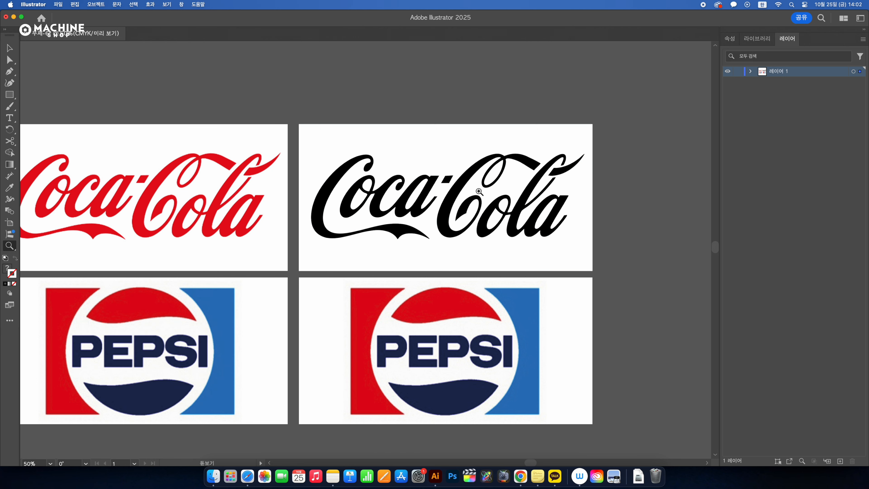
{"action": "left_click", "coordinate": [478, 191]}
{"action": "left_click", "coordinate": [343, 258]}
{"action": "key", "text": "v"}
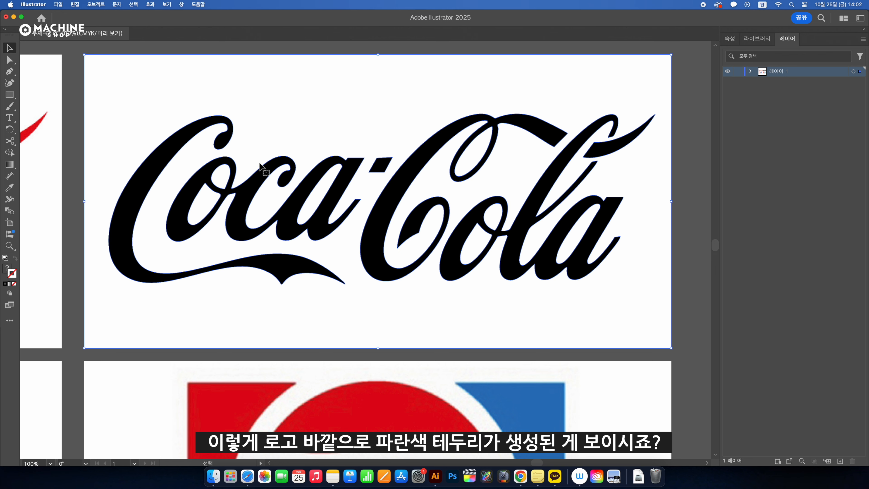
- Inspect the edges of the expanded Coca-Cola lettering close up, and view the whole artwork beside the original logos
{"action": "key", "text": "z"}
{"action": "double_click", "coordinate": [265, 183]}
{"action": "key", "text": "v"}
{"action": "left_click_drag", "start_coordinate": [450, 323], "coordinate": [304, 150]}
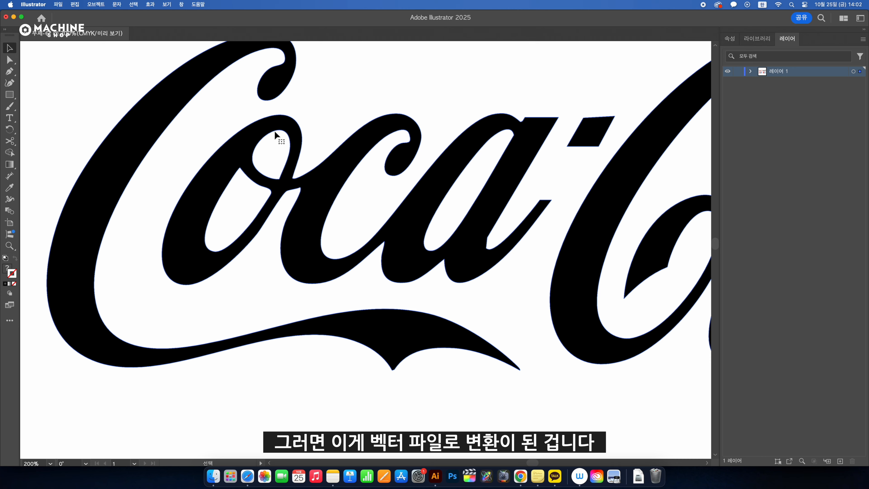
{"action": "key", "text": "z"}
{"action": "left_click", "coordinate": [493, 213], "text": "alt"}
{"action": "left_click", "coordinate": [492, 213], "text": "alt"}
{"action": "left_click", "coordinate": [412, 237], "text": "alt"}
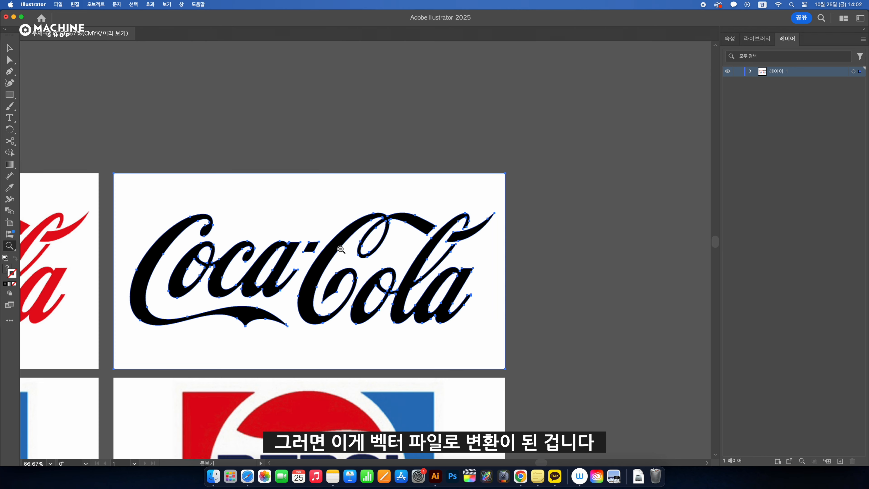
{"action": "left_click", "coordinate": [327, 257]}
{"action": "left_click_drag", "start_coordinate": [336, 304], "coordinate": [383, 247]}
{"action": "left_click", "coordinate": [384, 247], "text": "alt"}
{"action": "left_click", "coordinate": [383, 246], "text": "alt"}
{"action": "key", "text": "v"}
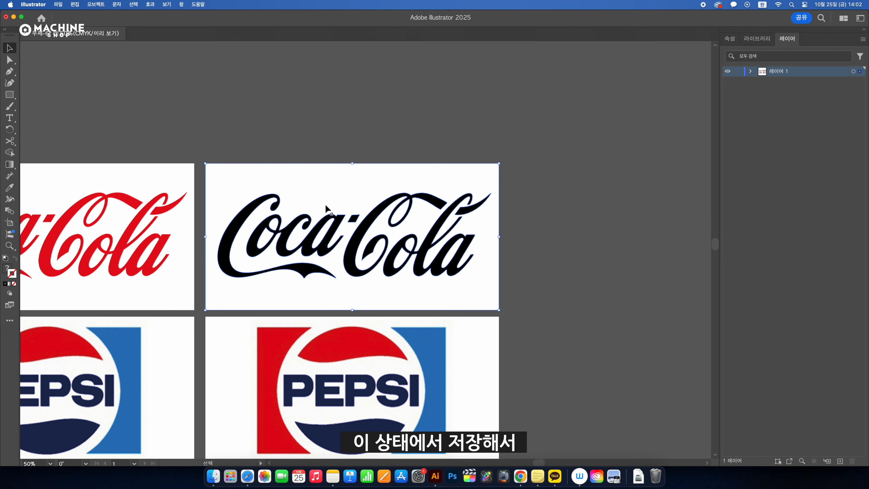
- Try moving the expanded Coca-Cola artwork together with its white background, and undo the move
{"action": "left_click_drag", "start_coordinate": [363, 196], "coordinate": [376, 142]}
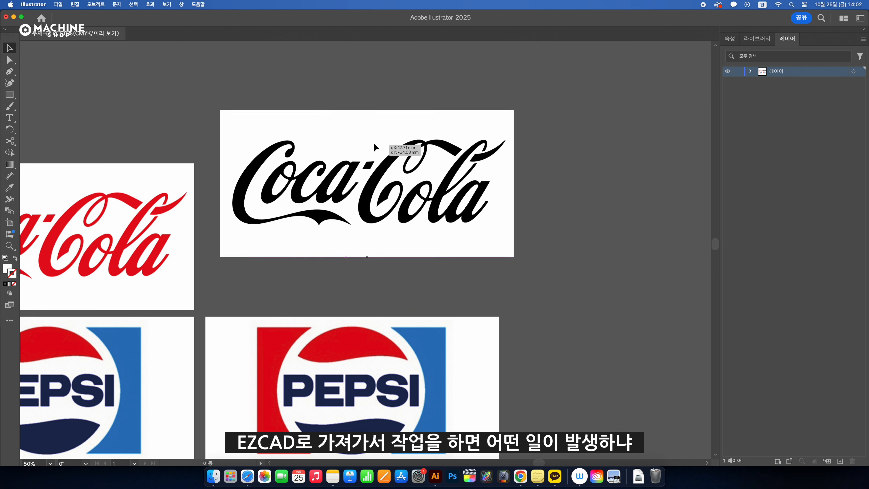
{"action": "key", "text": "ctrl+z"}
{"action": "key", "text": "z"}
{"action": "left_click", "coordinate": [335, 245], "text": "alt"}
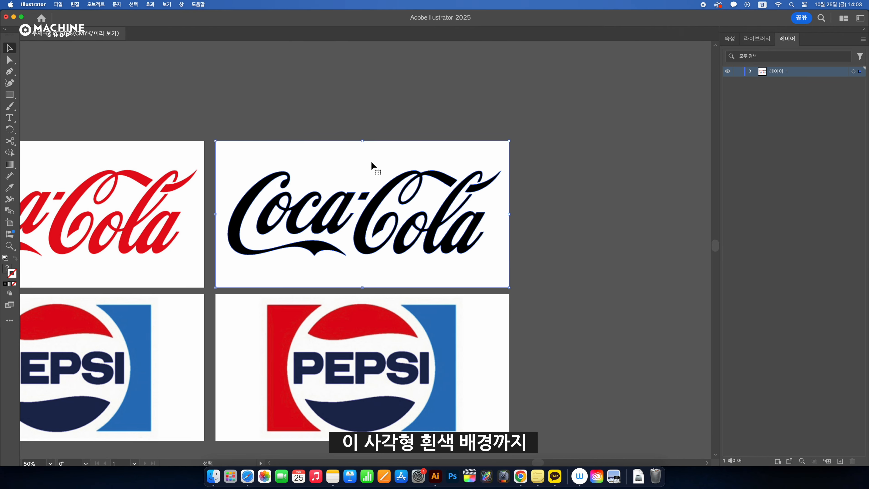
- Show the contents of layer 1, select the expanded Coca-Cola group and ungroup it into separate paths
{"action": "key", "text": "z"}
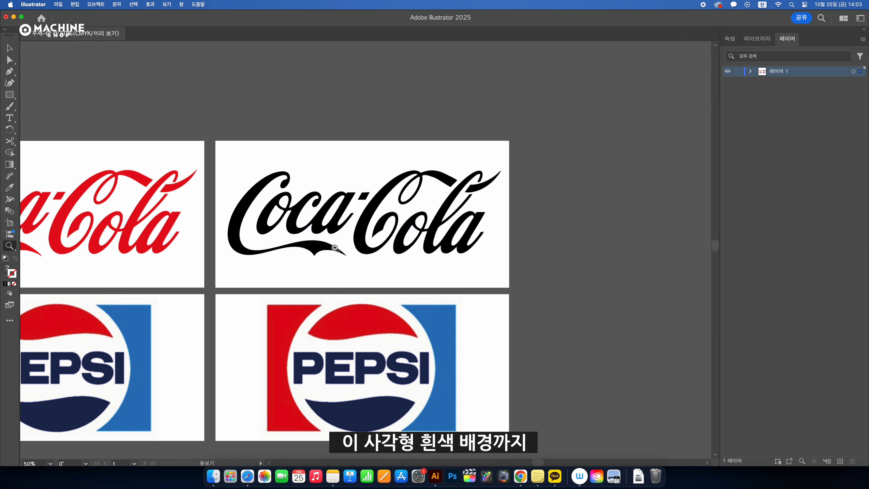
{"action": "left_click", "coordinate": [334, 247]}
{"action": "key", "text": "v"}
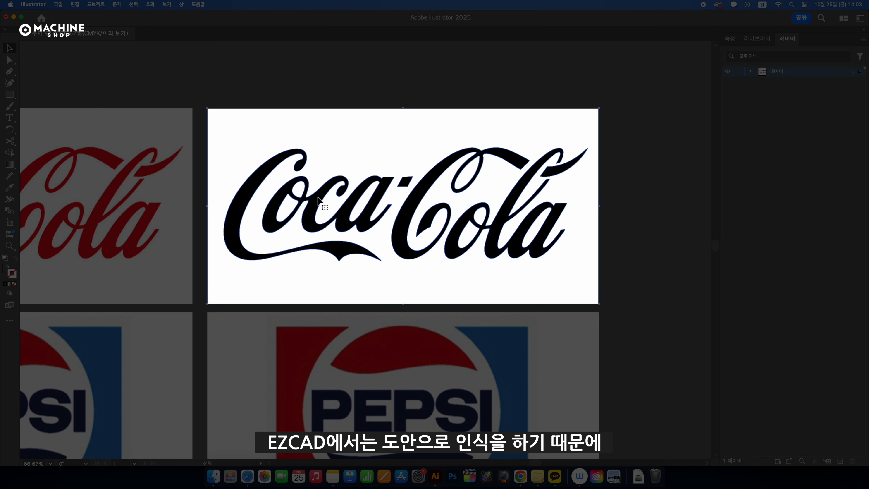
{"action": "left_click", "coordinate": [602, 212]}
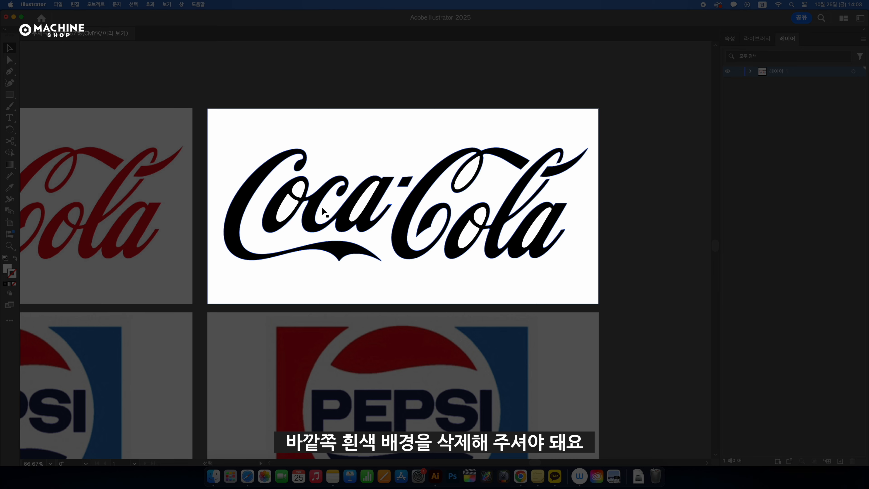
{"action": "left_click", "coordinate": [750, 71]}
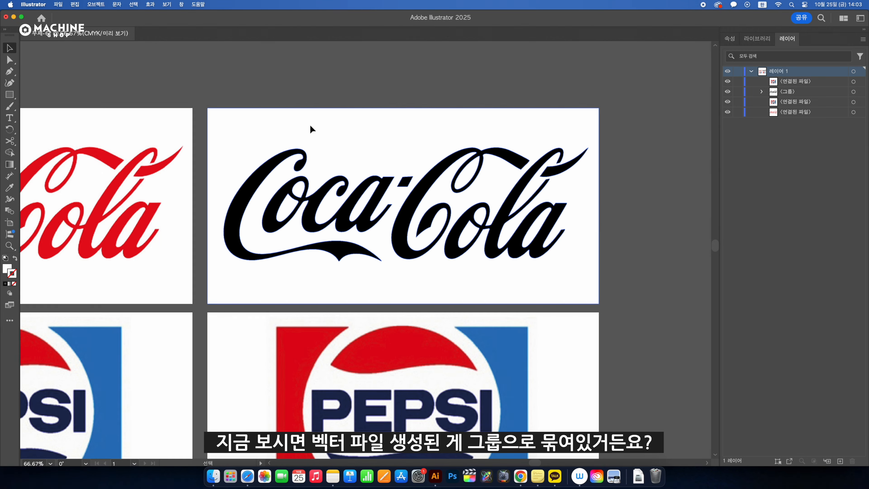
{"action": "left_click", "coordinate": [514, 179]}
{"action": "left_click", "coordinate": [789, 92]}
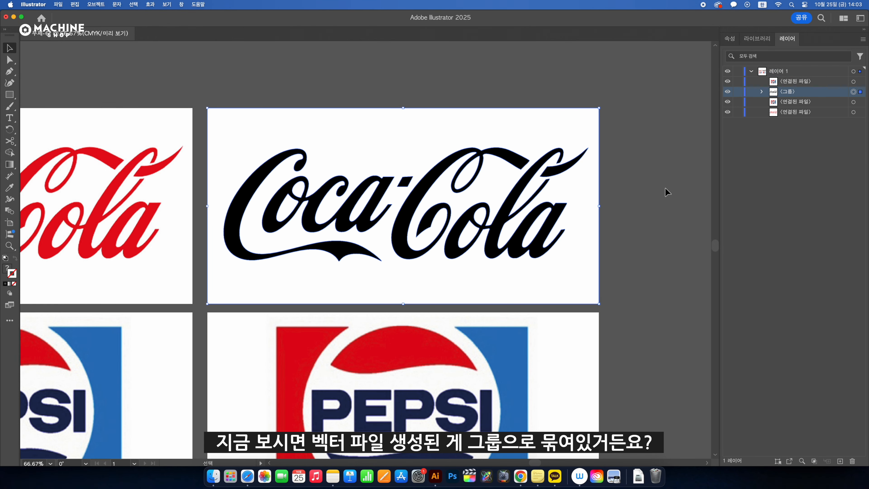
{"action": "right_click", "coordinate": [389, 128]}
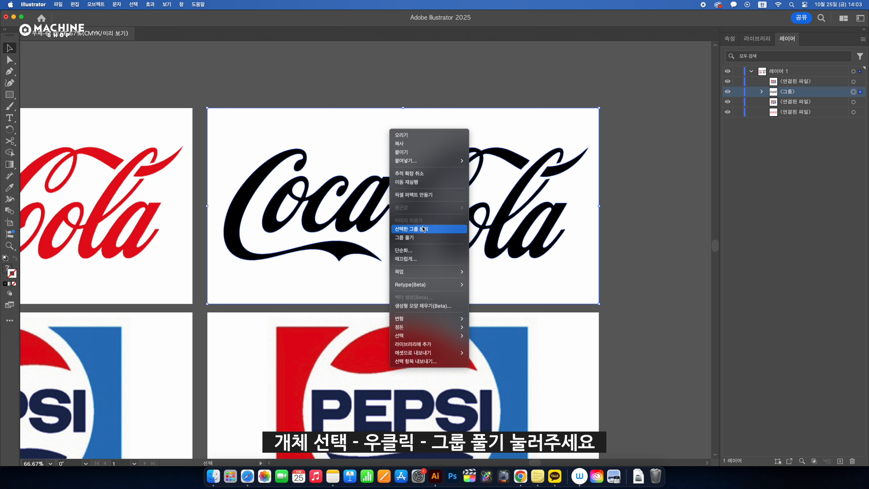
{"action": "left_click", "coordinate": [420, 238]}
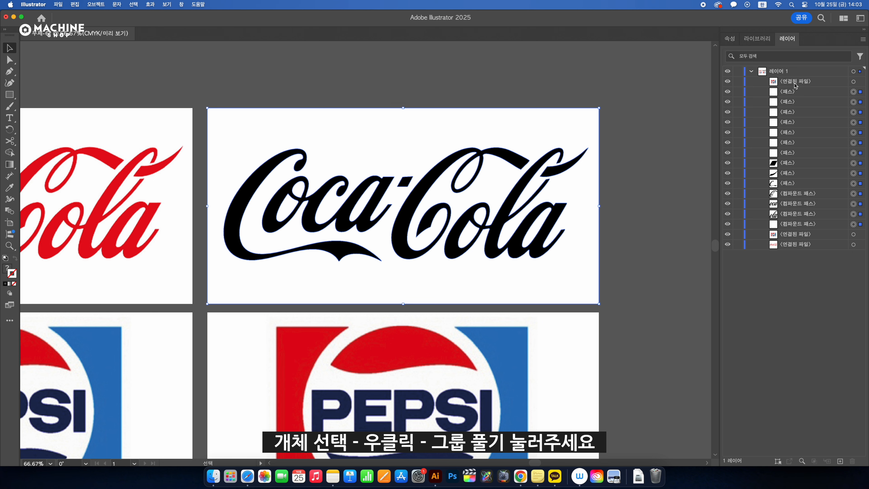
- Deselect the ungrouped Coca-Cola artwork and check its lettering shapes by selecting them individually
{"action": "left_click", "coordinate": [697, 63]}
{"action": "left_click_drag", "start_coordinate": [859, 304], "coordinate": [735, 67]}
{"action": "left_click", "coordinate": [820, 281]}
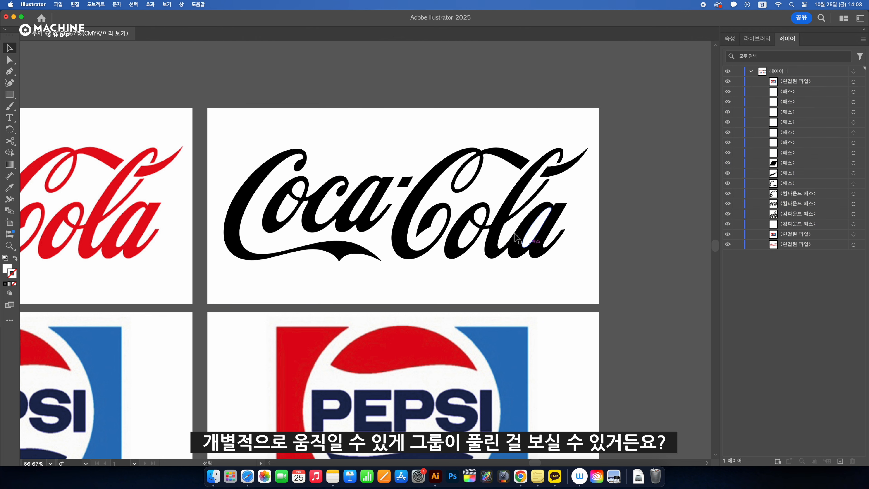
{"action": "key", "text": "z"}
{"action": "left_click", "coordinate": [380, 265]}
{"action": "key", "text": "v"}
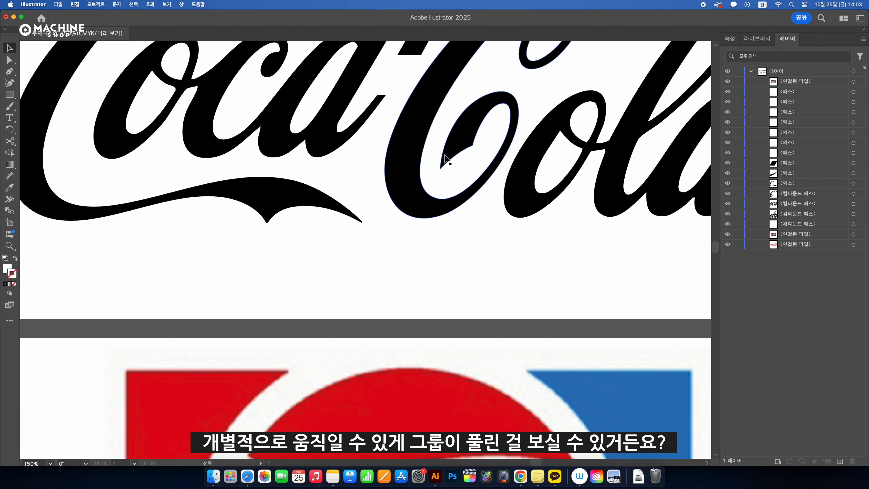
{"action": "scroll", "coordinate": [362, 113], "scroll_direction": "up", "scroll_amount": 4}
{"action": "scroll", "coordinate": [362, 113], "scroll_direction": "right", "scroll_amount": 2}
{"action": "left_click", "coordinate": [374, 111]}
{"action": "left_click", "coordinate": [328, 117]}
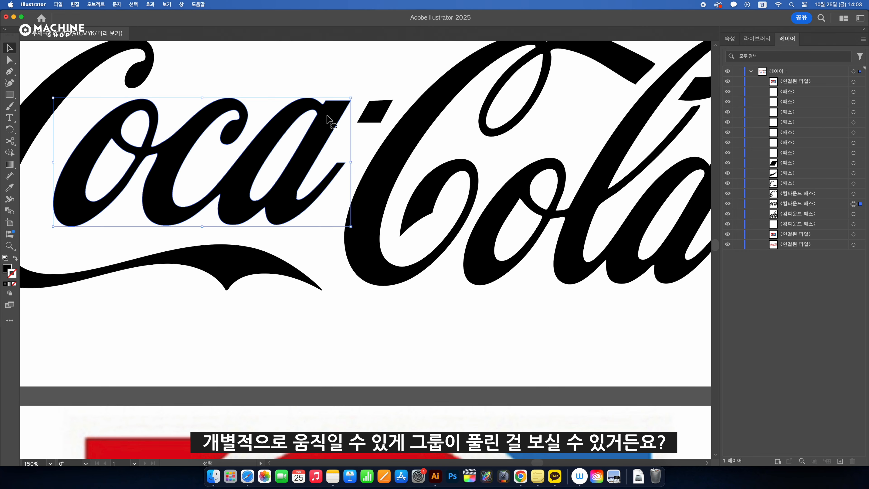
{"action": "left_click", "coordinate": [506, 124]}
{"action": "scroll", "coordinate": [565, 120], "scroll_direction": "up", "scroll_amount": 3}
{"action": "left_click", "coordinate": [576, 121]}
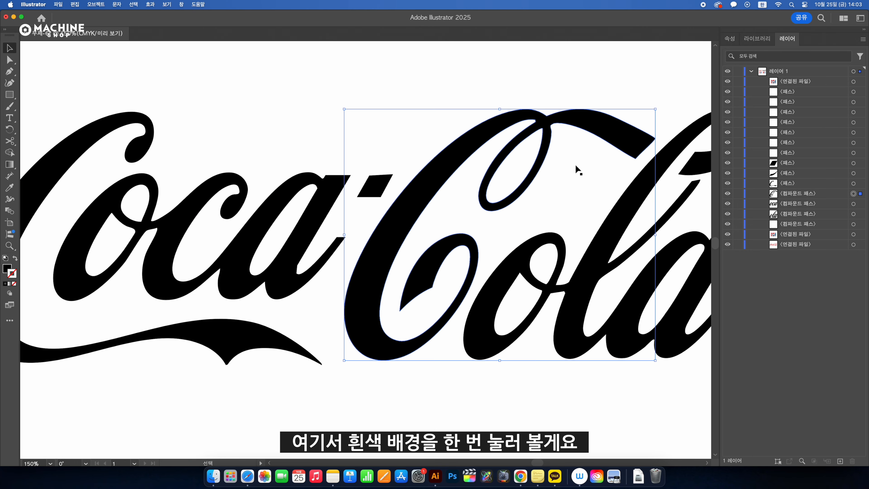
- Select the white background shape behind the Coca-Cola lettering and delete it
{"action": "key", "text": "z"}
{"action": "left_click", "coordinate": [386, 184], "text": "alt"}
{"action": "left_click", "coordinate": [388, 183], "text": "alt"}
{"action": "scroll", "coordinate": [361, 249], "scroll_direction": "down", "scroll_amount": 4}
{"action": "key", "text": "v"}
{"action": "left_click", "coordinate": [305, 134]}
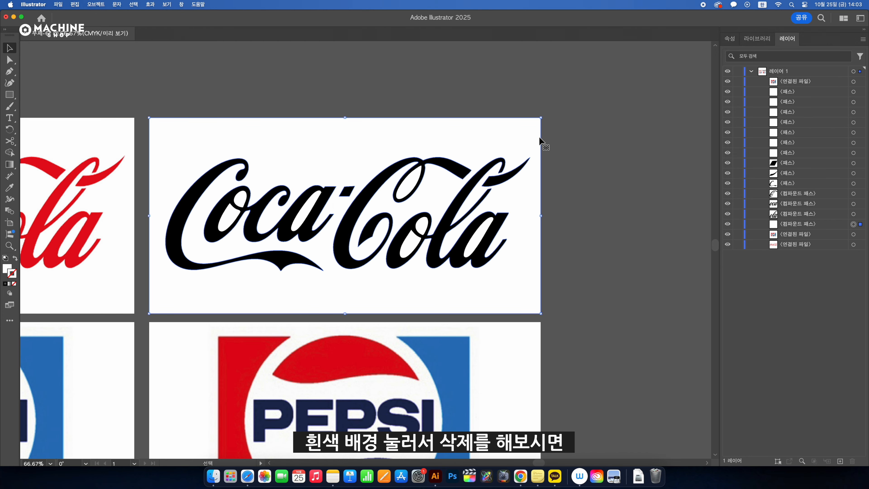
{"action": "key", "text": "Delete"}
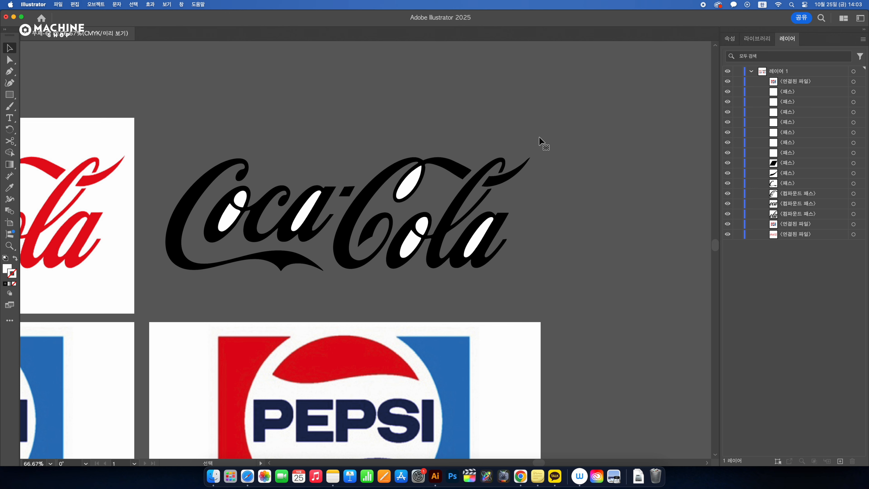
- Examine the white shapes inside the Coca-Cola letters by zooming in and selecting them individually
{"action": "scroll", "coordinate": [342, 183], "scroll_direction": "down", "scroll_amount": 4}
{"action": "scroll", "coordinate": [314, 188], "scroll_direction": "up", "scroll_amount": 3}
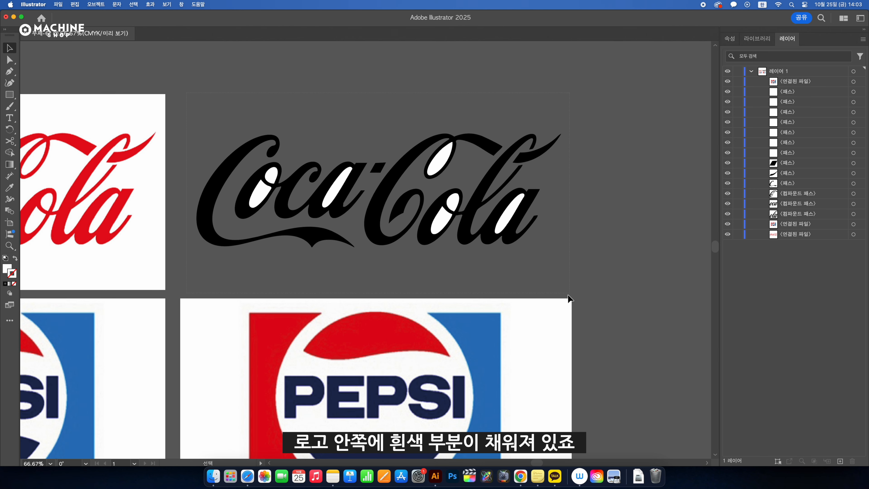
{"action": "left_click_drag", "start_coordinate": [565, 282], "coordinate": [595, 267]}
{"action": "left_click", "coordinate": [596, 268]}
{"action": "key", "text": "super+space"}
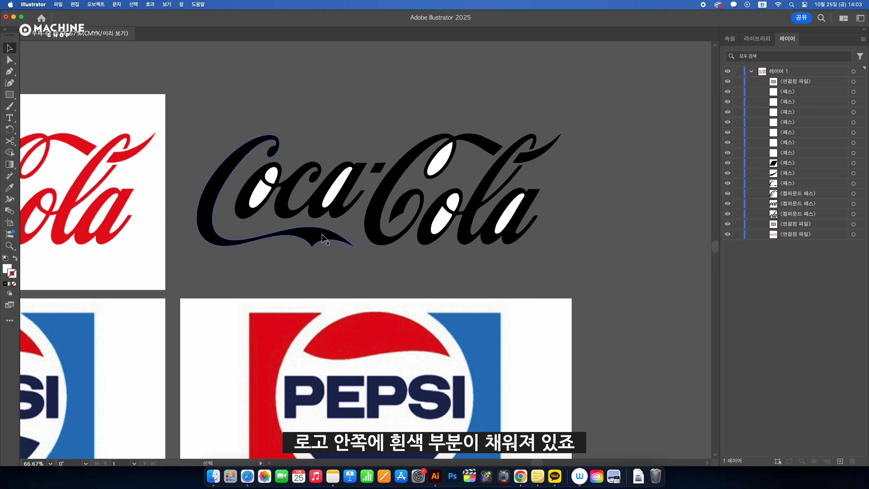
{"action": "key", "text": "super+space"}
{"action": "double_click", "coordinate": [265, 216]}
{"action": "scroll", "coordinate": [486, 218], "scroll_direction": "right", "scroll_amount": 6}
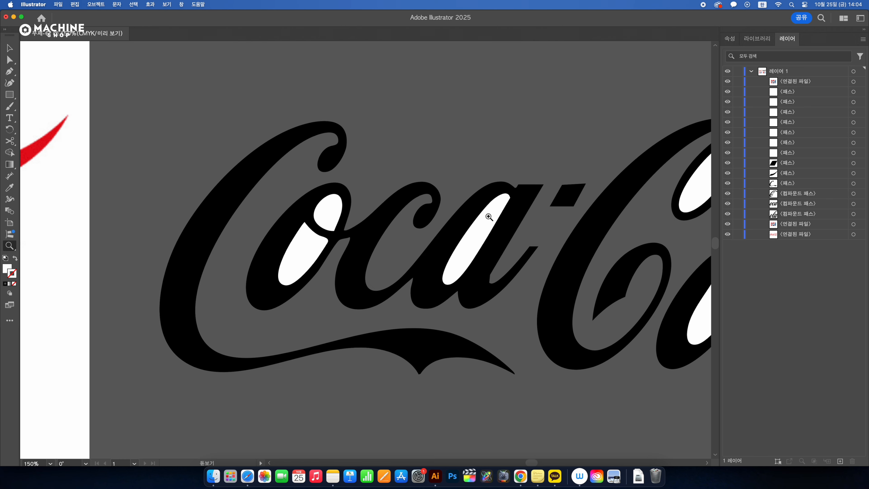
{"action": "left_click", "coordinate": [298, 244]}
{"action": "scroll", "coordinate": [450, 242], "scroll_direction": "right", "scroll_amount": 6}
{"action": "left_click", "coordinate": [352, 238]}
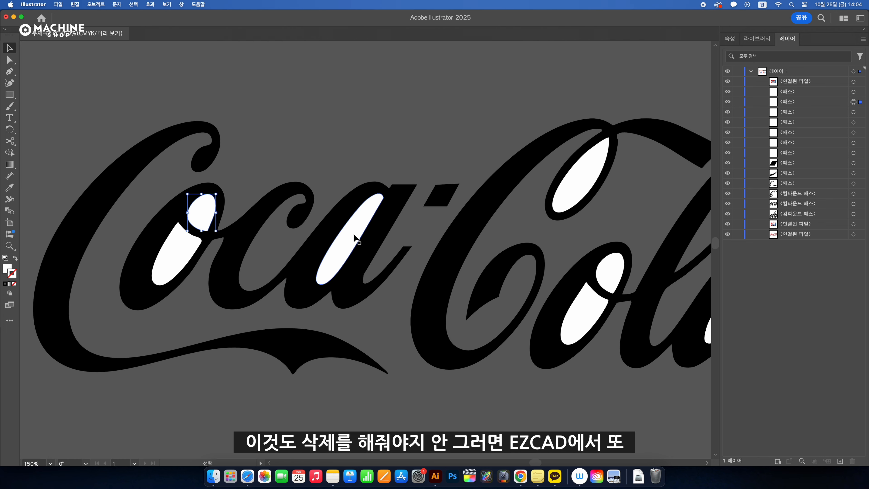
{"action": "scroll", "coordinate": [453, 234], "scroll_direction": "right", "scroll_amount": 7}
{"action": "left_click", "coordinate": [435, 183]}
{"action": "left_click", "coordinate": [435, 312]}
{"action": "left_click", "coordinate": [593, 283]}
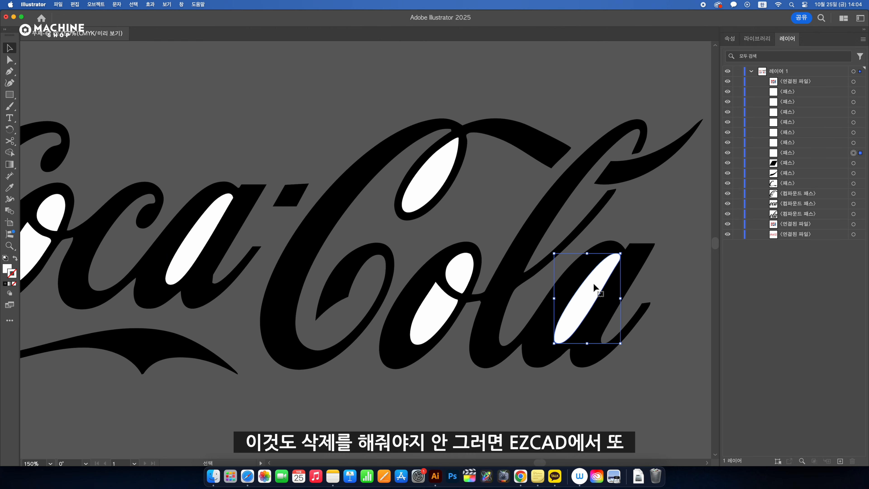
{"action": "left_click", "coordinate": [303, 287], "text": "alt+super"}
{"action": "left_click", "coordinate": [302, 285], "text": "alt+super"}
{"action": "left_click", "coordinate": [302, 284], "text": "alt+super"}
{"action": "scroll", "coordinate": [424, 212], "scroll_direction": "up", "scroll_amount": 1}
{"action": "left_click", "coordinate": [427, 208], "text": "super"}
{"action": "left_click", "coordinate": [426, 208]}
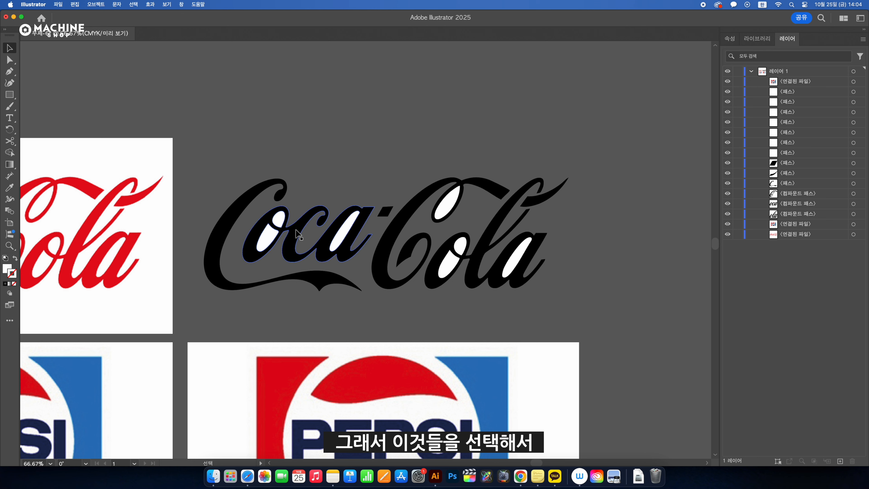
- Delete the white shapes inside the Coca-Cola letters one by one, and select the black lettering to check it
{"action": "left_click", "coordinate": [272, 236]}
{"action": "key", "text": "Delete"}
{"action": "left_click", "coordinate": [281, 220]}
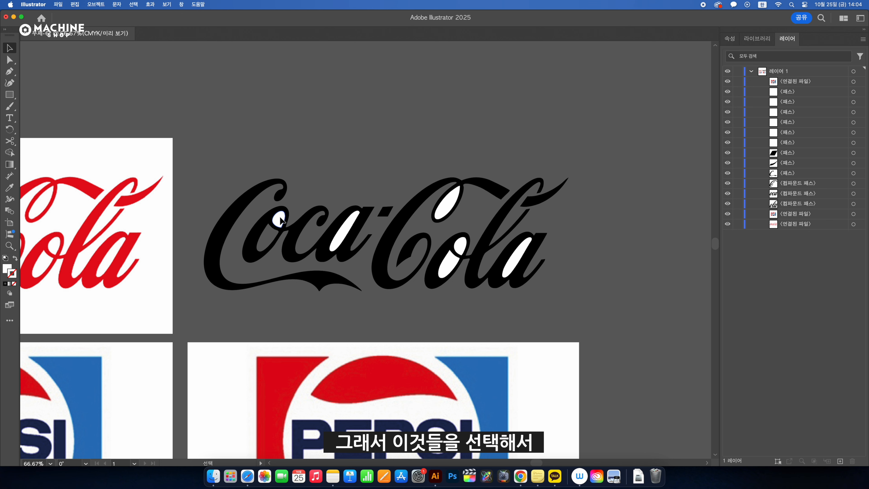
{"action": "key", "text": "Delete"}
{"action": "left_click", "coordinate": [346, 228]}
{"action": "key", "text": "Delete"}
{"action": "left_click", "coordinate": [447, 205]}
{"action": "key", "text": "Delete"}
{"action": "key", "text": "Delete"}
{"action": "left_click", "coordinate": [460, 244]}
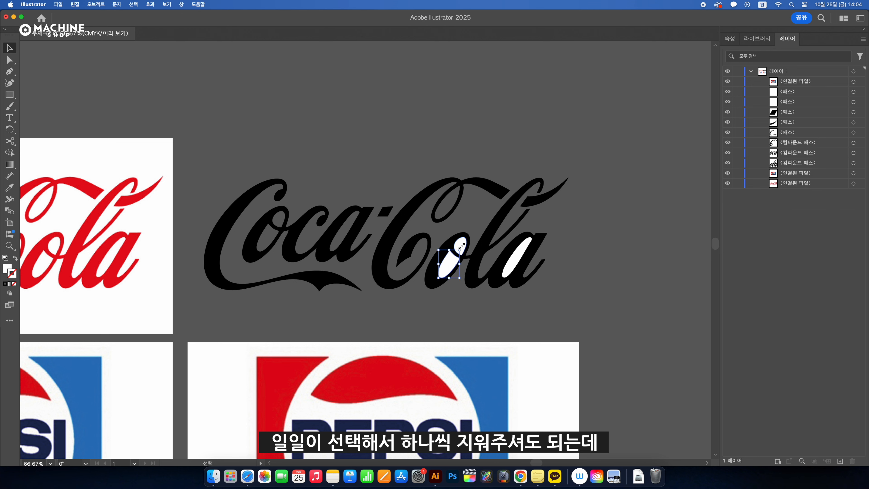
{"action": "key", "text": "Delete"}
{"action": "left_click", "coordinate": [516, 256]}
{"action": "key", "text": "Delete"}
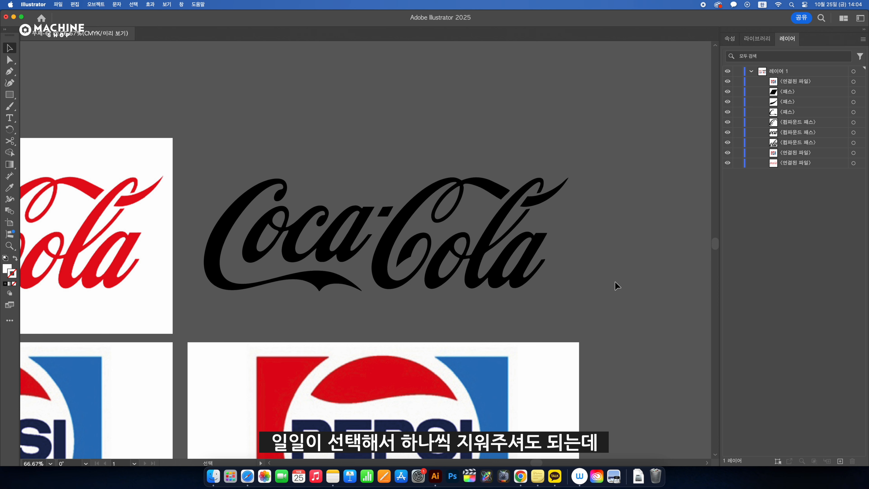
{"action": "left_click_drag", "start_coordinate": [193, 139], "coordinate": [580, 303]}
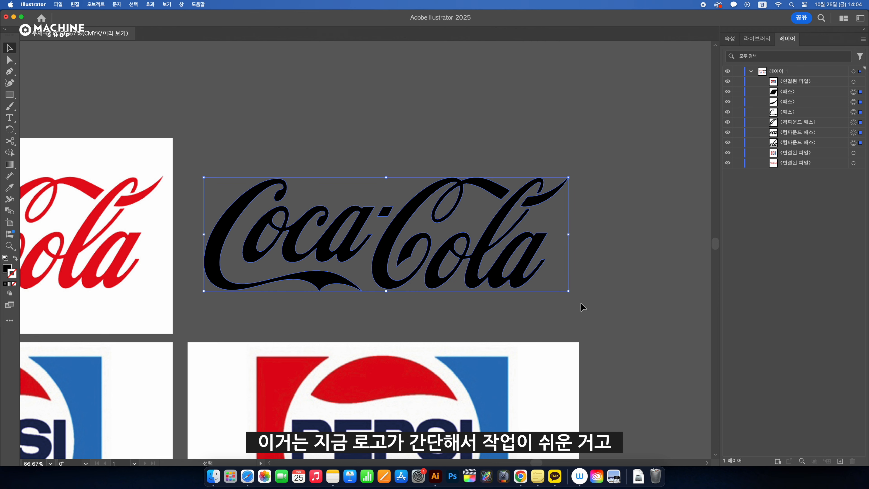
{"action": "left_click", "coordinate": [618, 260]}
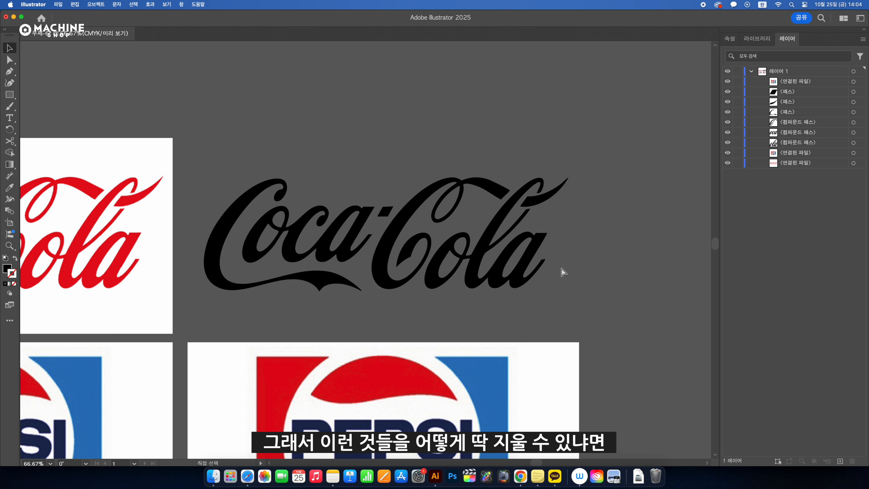
- Undo the deletions of the white shapes inside the Coca-Cola letters and of the white background
{"action": "key", "text": "super+z"}
{"action": "key", "text": "super+z"}
{"action": "key", "text": "super+z"}
{"action": "key", "text": "super+z"}
{"action": "key", "text": "super+z"}
{"action": "key", "text": "super+z"}
{"action": "key", "text": "super+z"}
{"action": "key", "text": "super+z"}
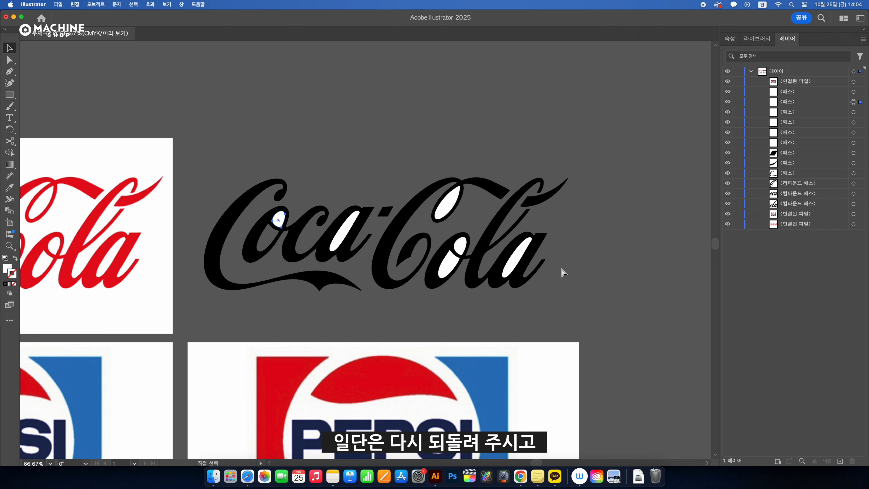
{"action": "key", "text": "super+z"}
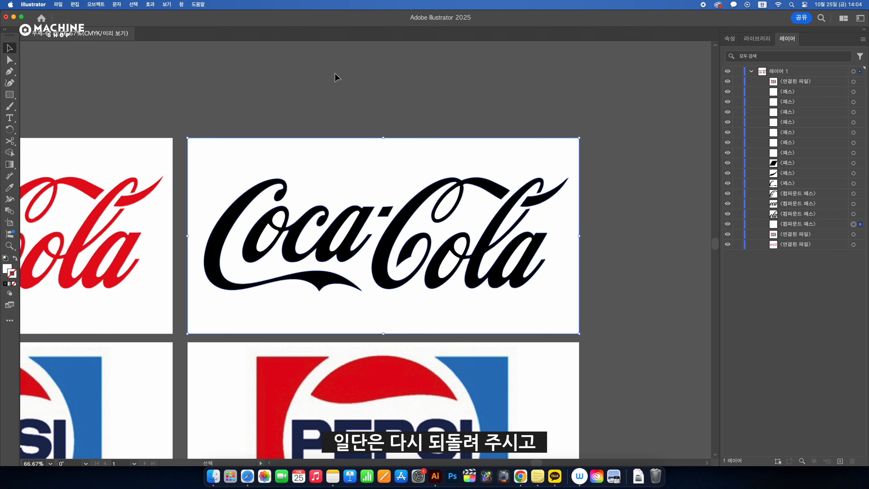
- Select the white background of the Coca-Cola vector and extend the selection to all objects with the same fill color
{"action": "left_click", "coordinate": [335, 75]}
{"action": "scroll", "coordinate": [278, 206], "scroll_direction": "down", "scroll_amount": 2}
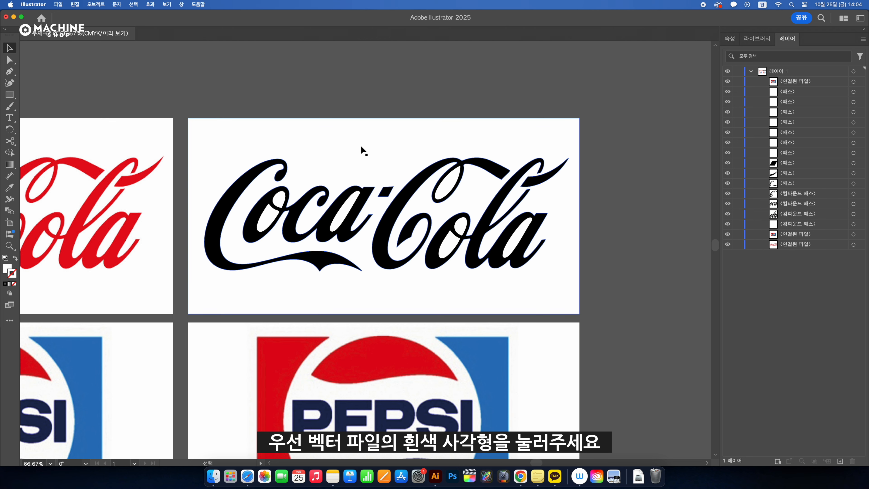
{"action": "left_click", "coordinate": [425, 138]}
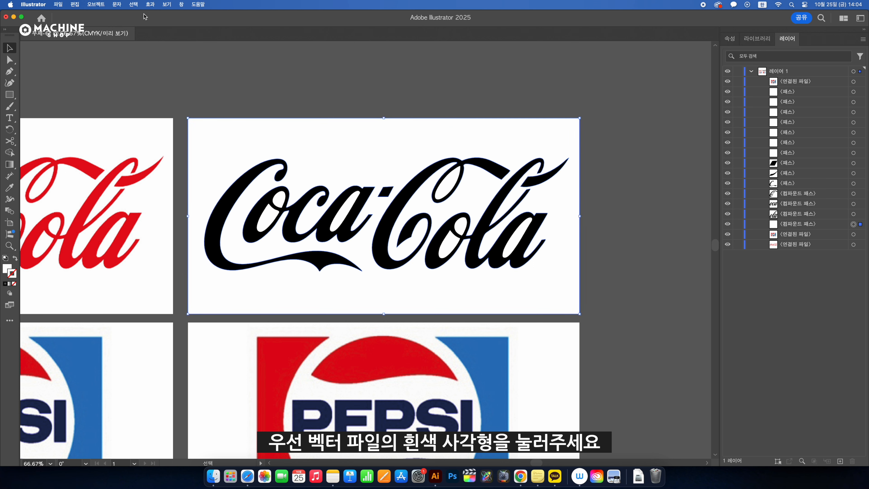
{"action": "left_click", "coordinate": [133, 4]}
{"action": "mouse_move", "coordinate": [188, 115]}
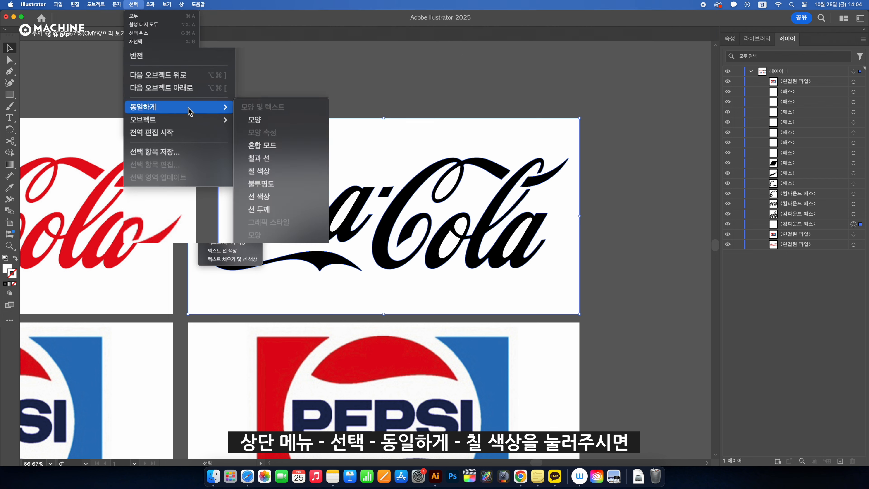
{"action": "left_click", "coordinate": [281, 172]}
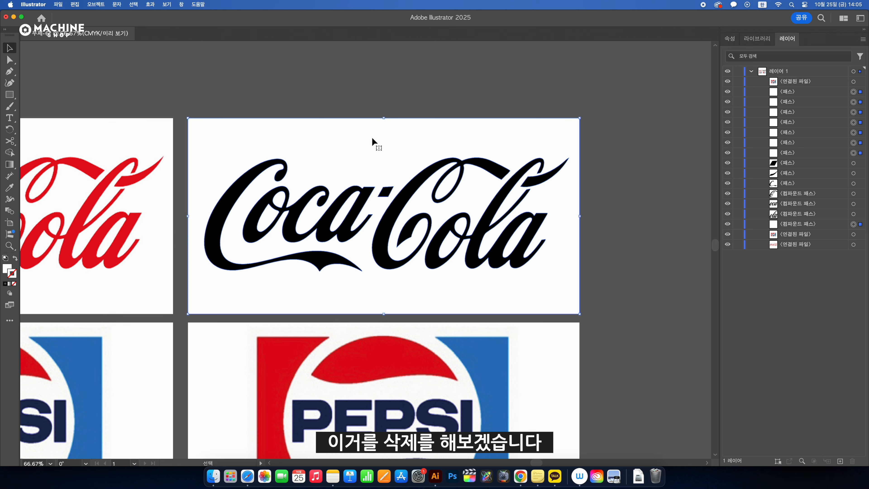
- Delete all selected white shapes of the Coca-Cola vector, and select the remaining black lettering to check it
{"action": "key", "text": "Delete"}
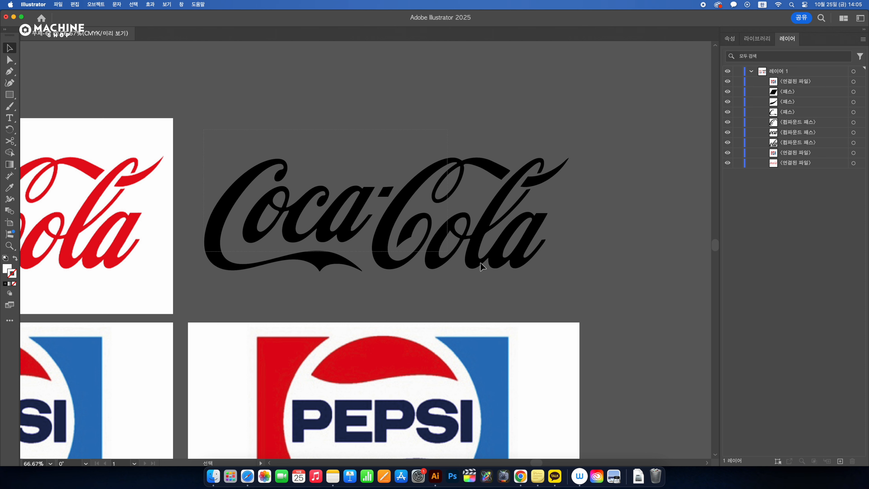
{"action": "left_click_drag", "start_coordinate": [481, 262], "coordinate": [564, 287]}
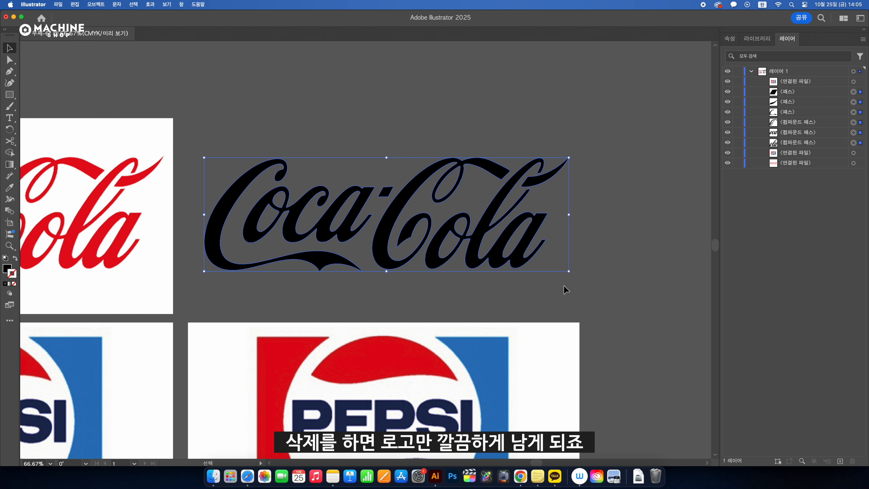
{"action": "left_click", "coordinate": [673, 295]}
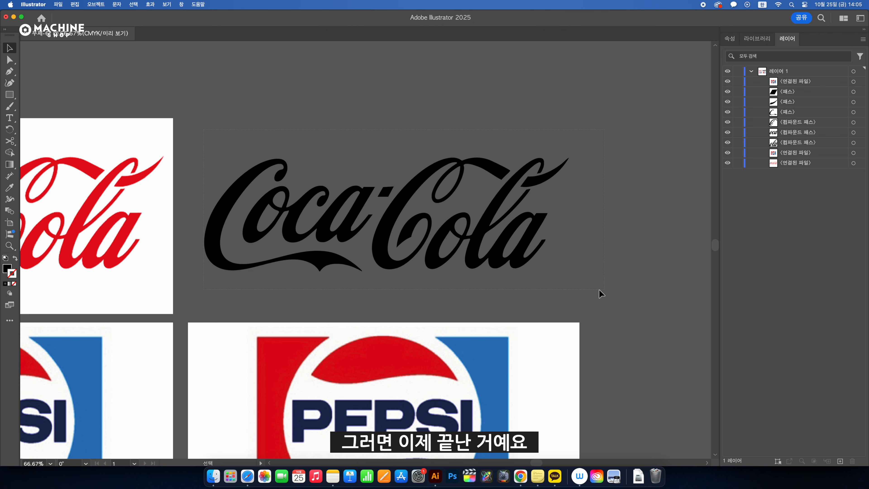
{"action": "left_click_drag", "start_coordinate": [601, 294], "coordinate": [360, 272]}
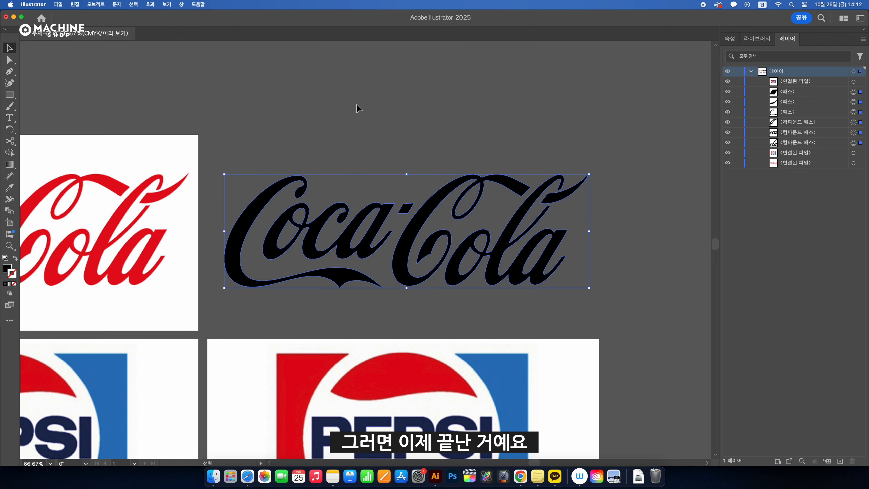
{"action": "left_click", "coordinate": [356, 109]}
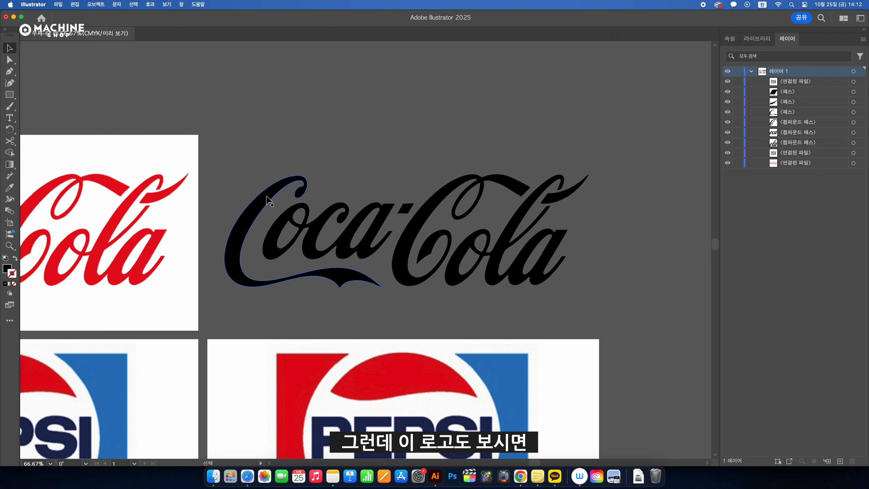
- Check the separate pieces of the black Coca-Cola lettering by selecting them one at a time
{"action": "left_click", "coordinate": [274, 204]}
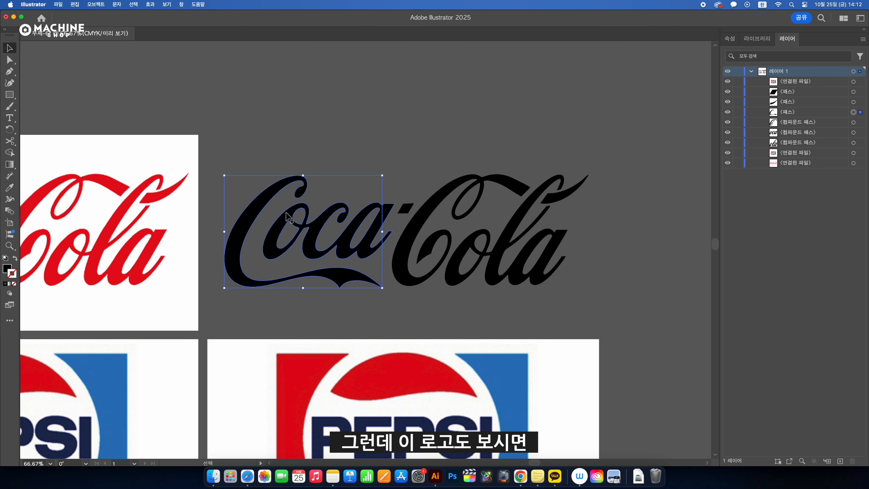
{"action": "left_click", "coordinate": [428, 210]}
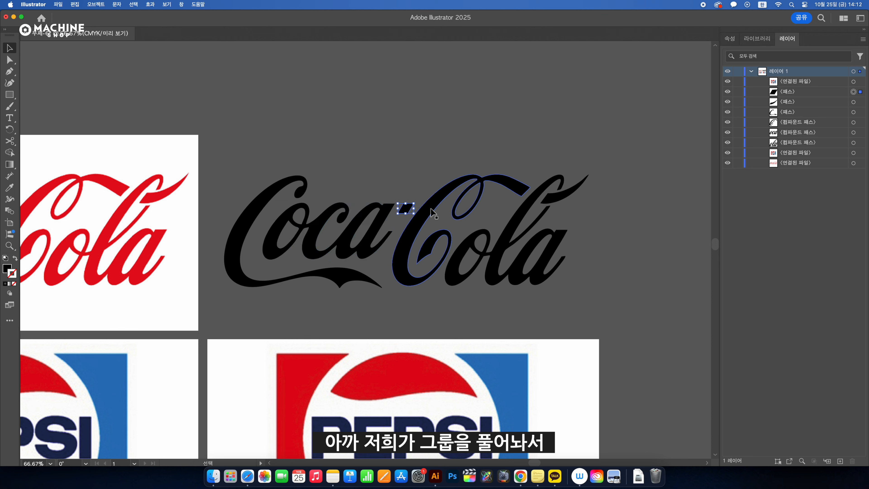
{"action": "left_click", "coordinate": [549, 195]}
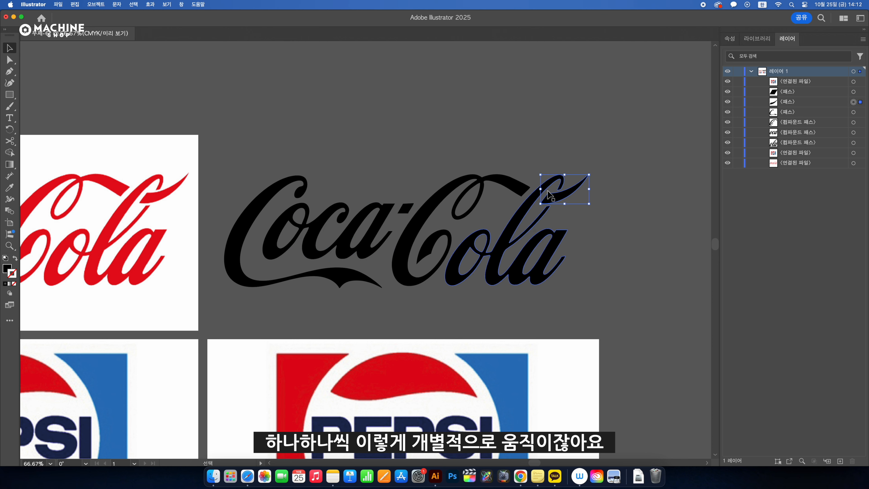
{"action": "left_click", "coordinate": [523, 216]}
{"action": "left_click", "coordinate": [427, 306]}
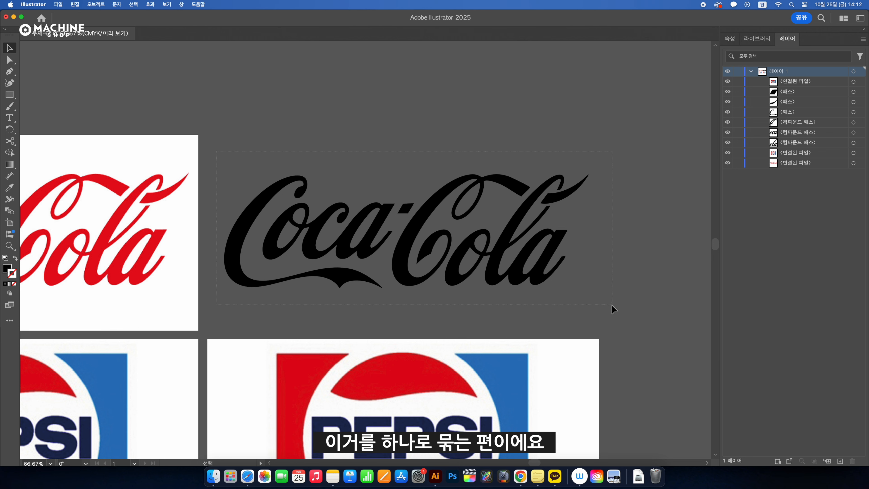
- Select all pieces of the black Coca-Cola lettering and merge them with Pathfinder Unite
{"action": "left_click_drag", "start_coordinate": [595, 307], "coordinate": [595, 307]}
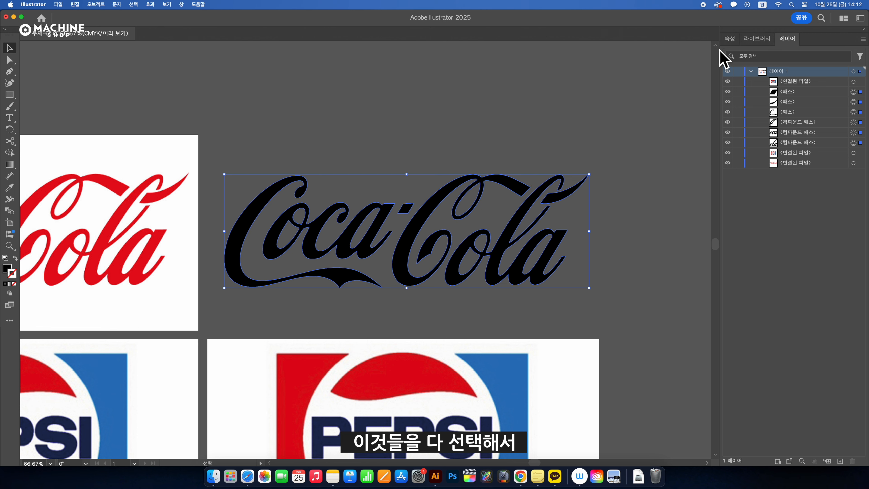
{"action": "left_click", "coordinate": [730, 40]}
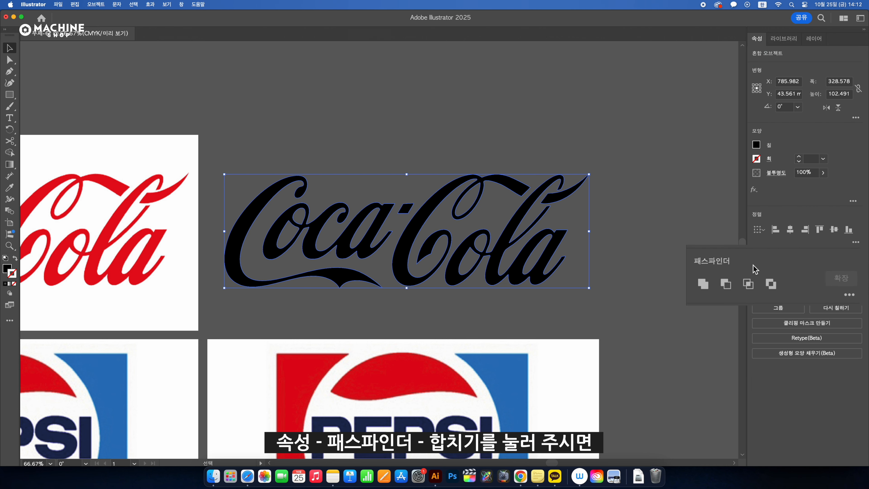
{"action": "left_click", "coordinate": [702, 283]}
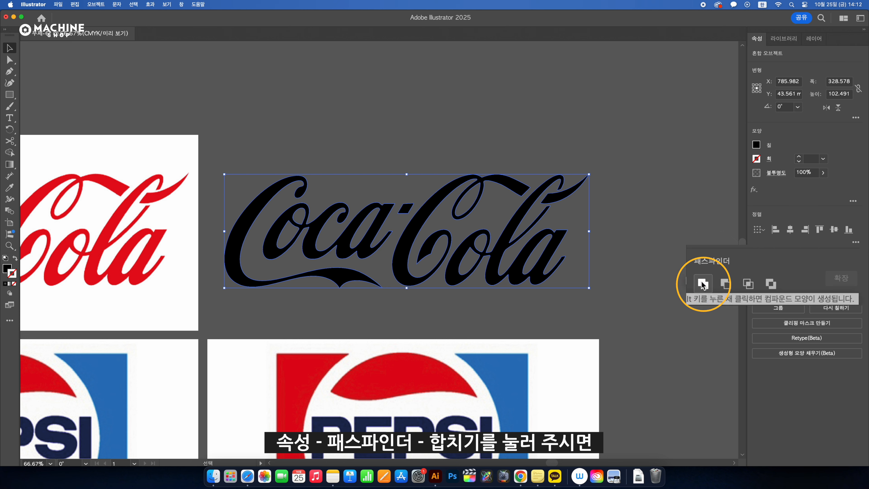
{"action": "left_click", "coordinate": [353, 112]}
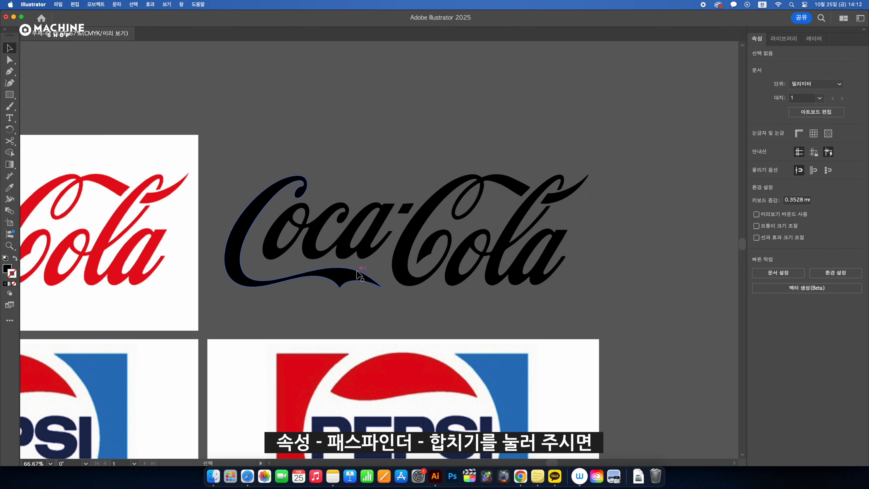
{"action": "left_click", "coordinate": [313, 239]}
{"action": "mouse_move", "coordinate": [414, 234]}
{"action": "left_mouse_down"}
{"action": "mouse_move", "coordinate": [423, 202]}
{"action": "mouse_move", "coordinate": [407, 237]}
{"action": "left_mouse_up"}
{"action": "left_click", "coordinate": [237, 297]}
- Select the Pepsi image copy beneath the black Coca-Cola lettering and turn on the Image Trace preview for it
{"action": "key", "text": "z"}
{"action": "left_click", "coordinate": [237, 298], "text": "alt"}
{"action": "left_click", "coordinate": [237, 298], "text": "alt"}
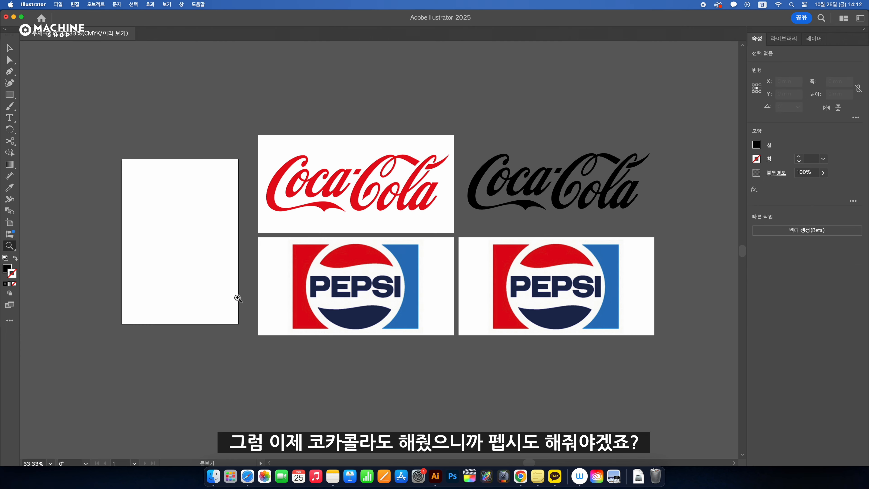
{"action": "scroll", "coordinate": [308, 280], "scroll_direction": "right", "scroll_amount": 5}
{"action": "key", "text": "v"}
{"action": "scroll", "coordinate": [376, 268], "scroll_direction": "left", "scroll_amount": 1}
{"action": "left_click", "coordinate": [493, 265]}
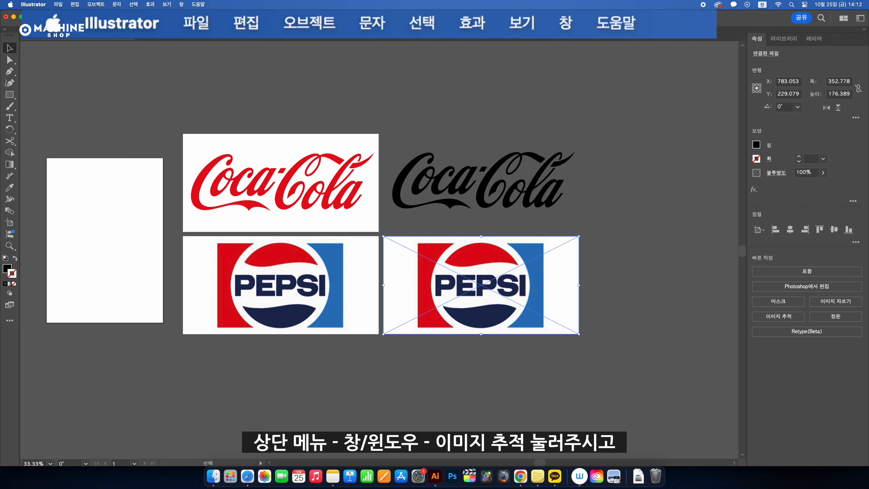
{"action": "left_click", "coordinate": [182, 5]}
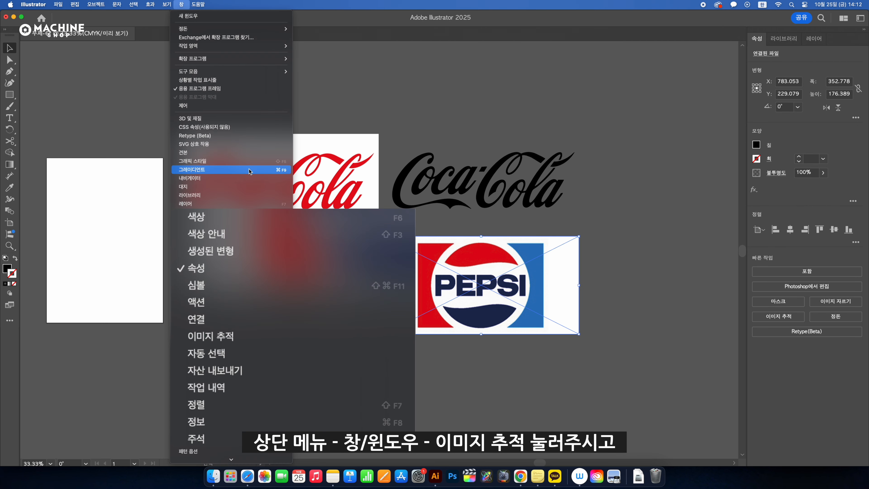
{"action": "left_click", "coordinate": [295, 338]}
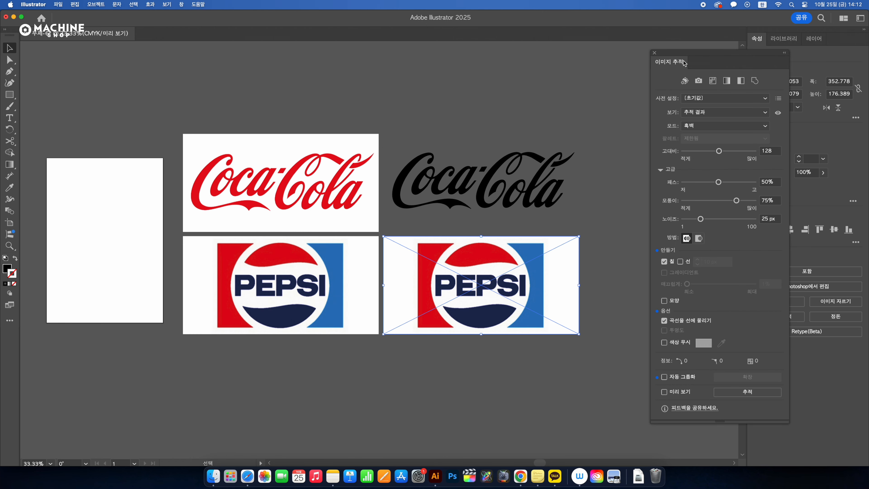
{"action": "left_click", "coordinate": [663, 391]}
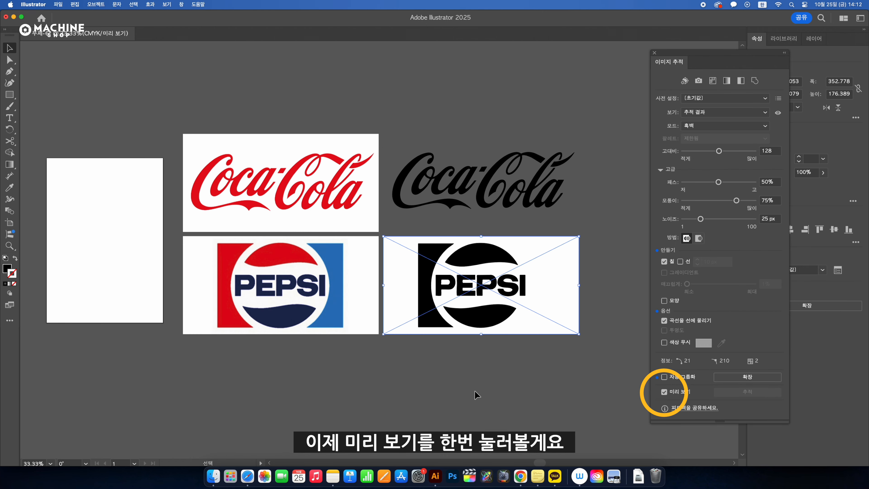
- Compare the traced Pepsi logo with the colour original and set the trace threshold to 163
{"action": "key", "text": "z"}
{"action": "left_click", "coordinate": [382, 310]}
{"action": "key", "text": "v"}
{"action": "left_click", "coordinate": [262, 284]}
{"action": "left_click", "coordinate": [529, 255]}
{"action": "left_click", "coordinate": [360, 345]}
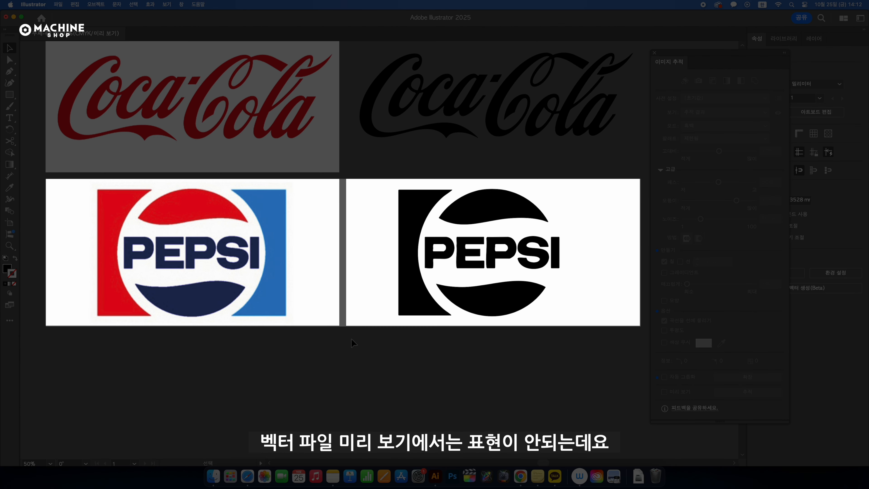
{"action": "left_click", "coordinate": [622, 184]}
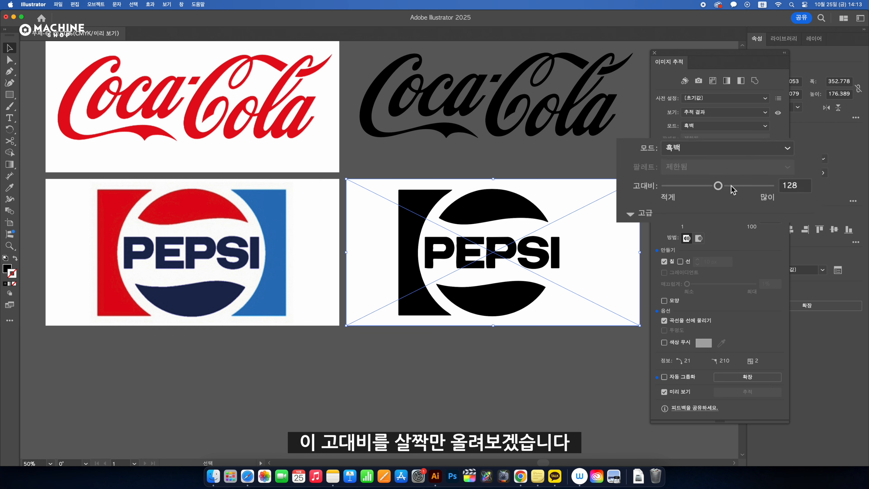
{"action": "left_click", "coordinate": [727, 151]}
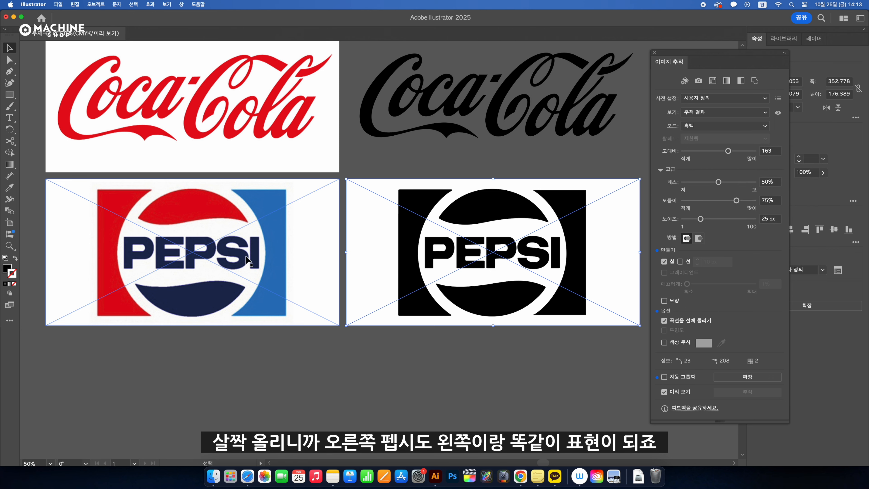
- Refine the Pepsi trace by setting noise to 1 px, corners to 66% and paths to 23%
{"action": "scroll", "coordinate": [535, 240], "scroll_direction": "right", "scroll_amount": 2}
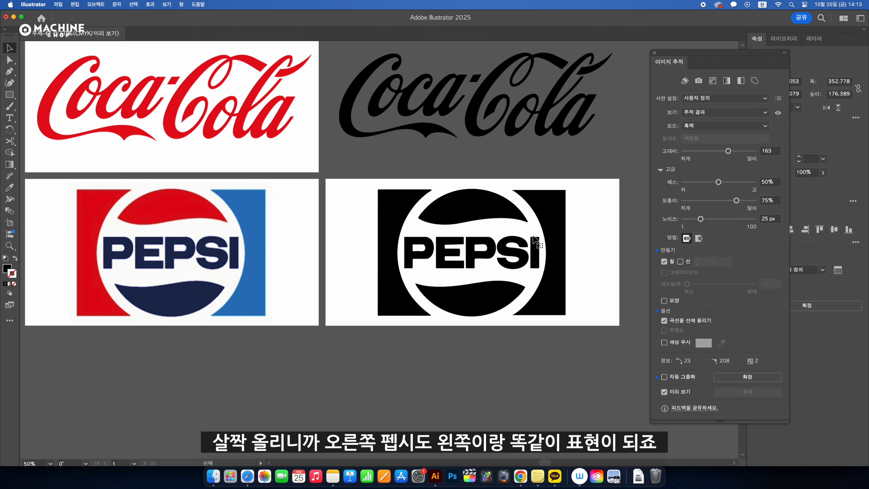
{"action": "left_click", "coordinate": [466, 259], "text": "super"}
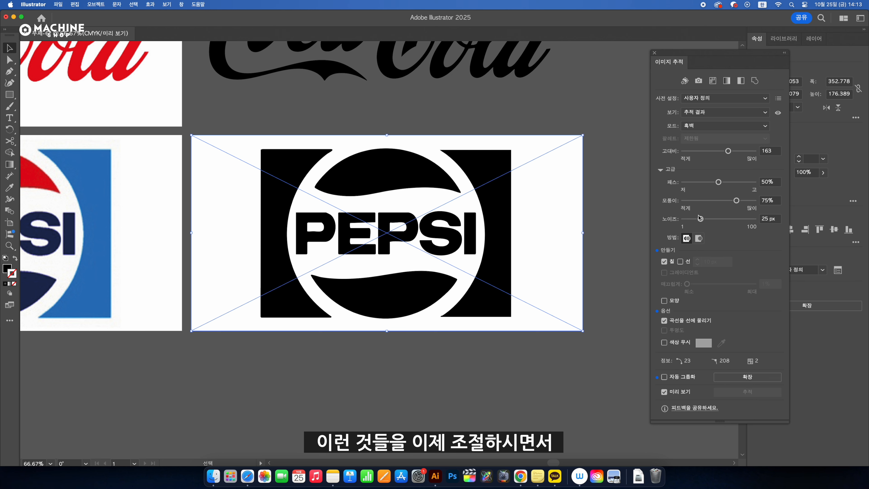
{"action": "left_click_drag", "start_coordinate": [699, 217], "coordinate": [683, 218]}
{"action": "scroll", "coordinate": [347, 206], "scroll_direction": "left", "scroll_amount": 5}
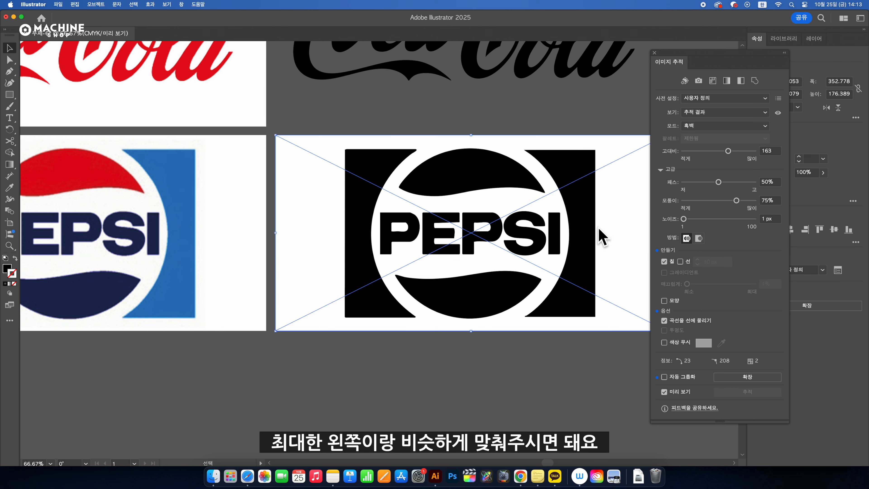
{"action": "left_click_drag", "start_coordinate": [736, 200], "coordinate": [719, 201]}
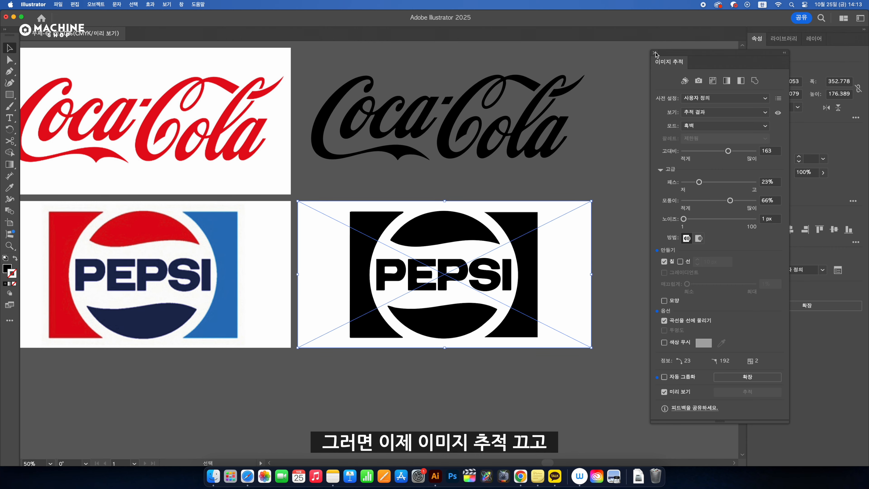
- Close the Image Trace settings and expand the Pepsi tracing into vector paths
{"action": "left_click", "coordinate": [655, 53]}
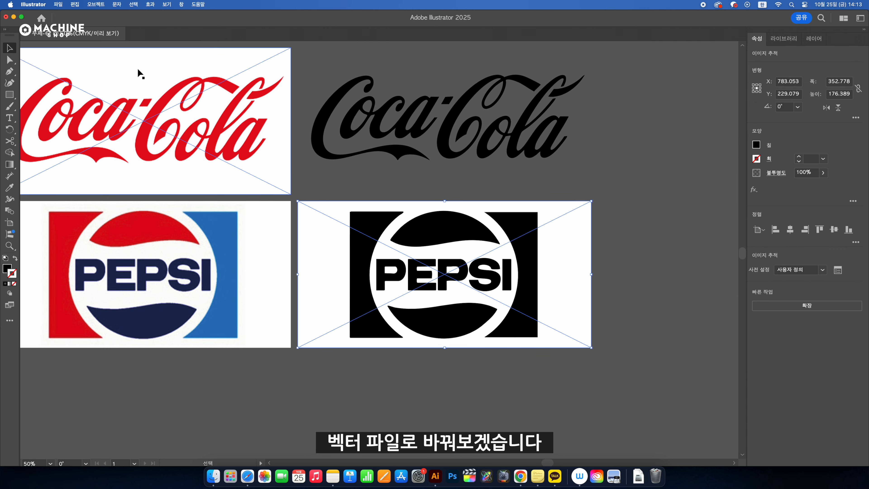
{"action": "left_click", "coordinate": [99, 7]}
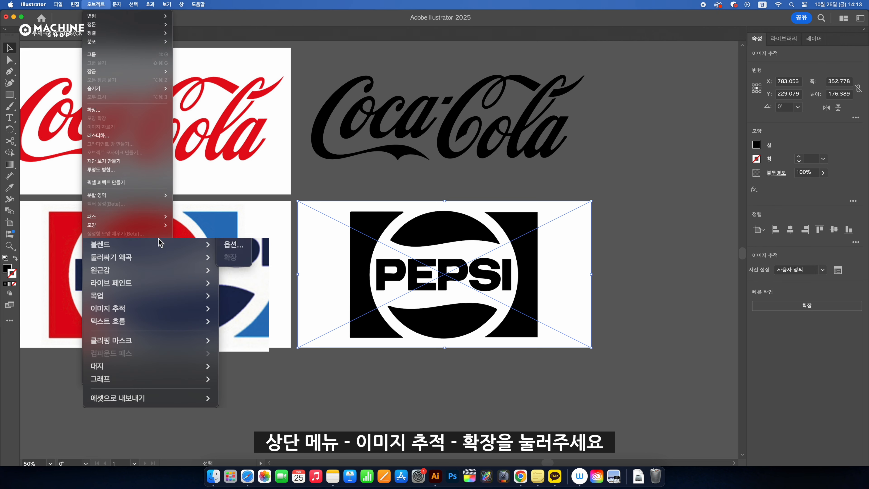
{"action": "left_click", "coordinate": [143, 312]}
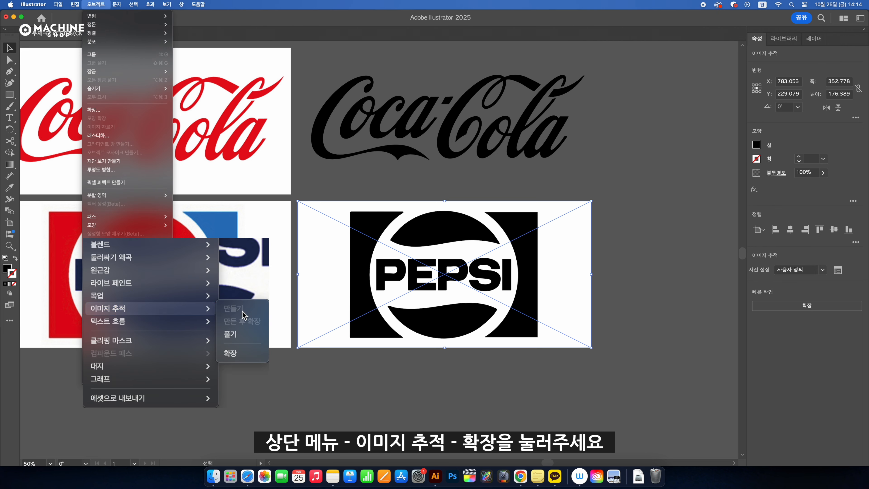
{"action": "left_click", "coordinate": [247, 355]}
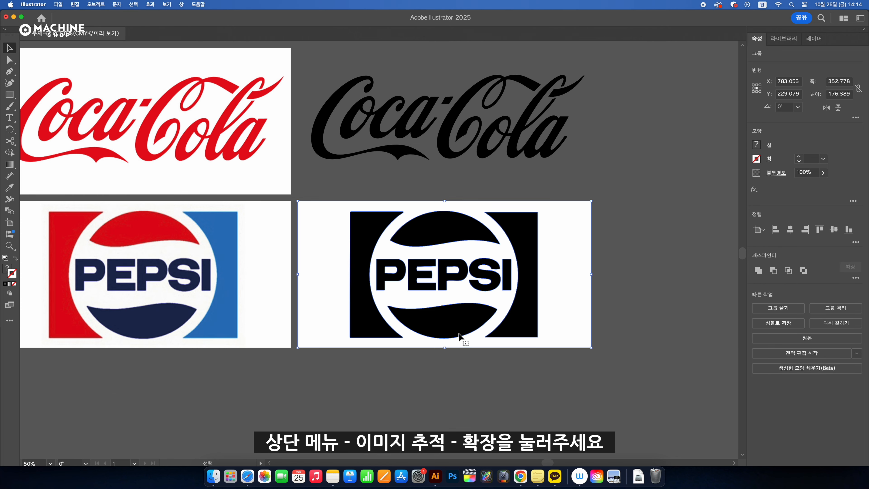
{"action": "key", "text": "z"}
{"action": "left_click", "coordinate": [438, 291]}
{"action": "scroll", "coordinate": [419, 280], "scroll_direction": "up", "scroll_amount": 2}
{"action": "scroll", "coordinate": [419, 280], "scroll_direction": "left", "scroll_amount": 2}
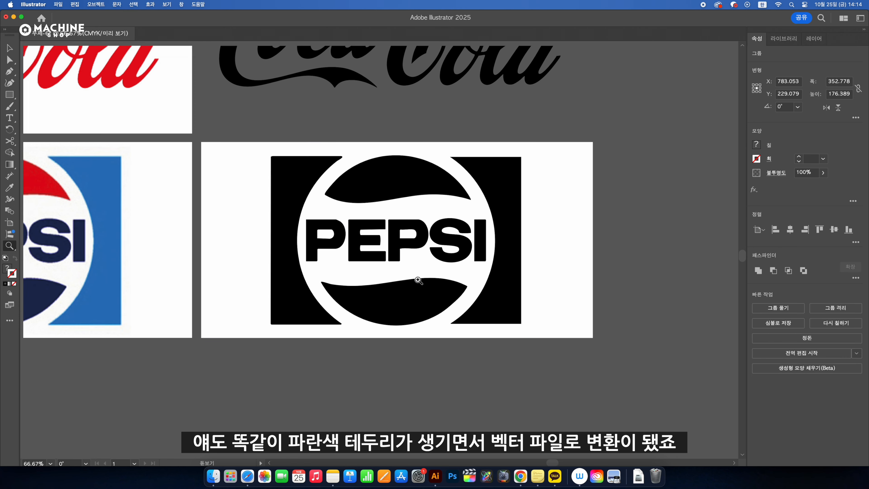
- Ungroup the expanded Pepsi vector into separate paths
{"action": "key", "text": "v"}
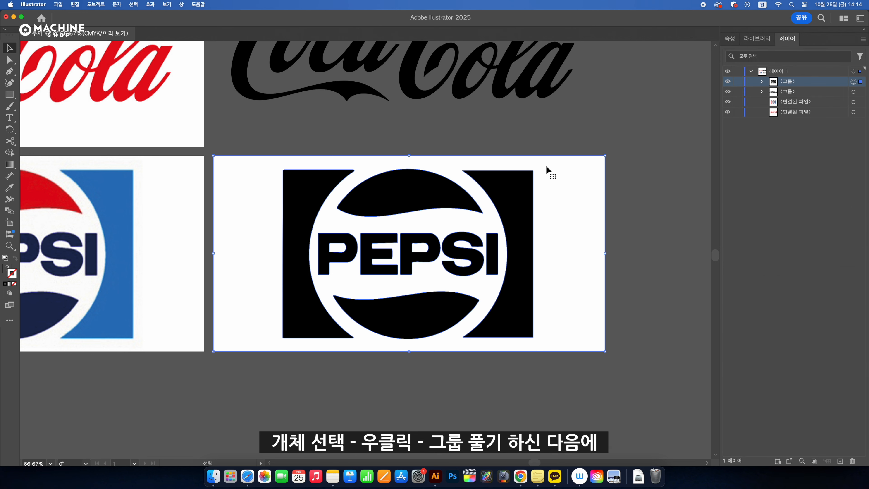
{"action": "right_click", "coordinate": [546, 168]}
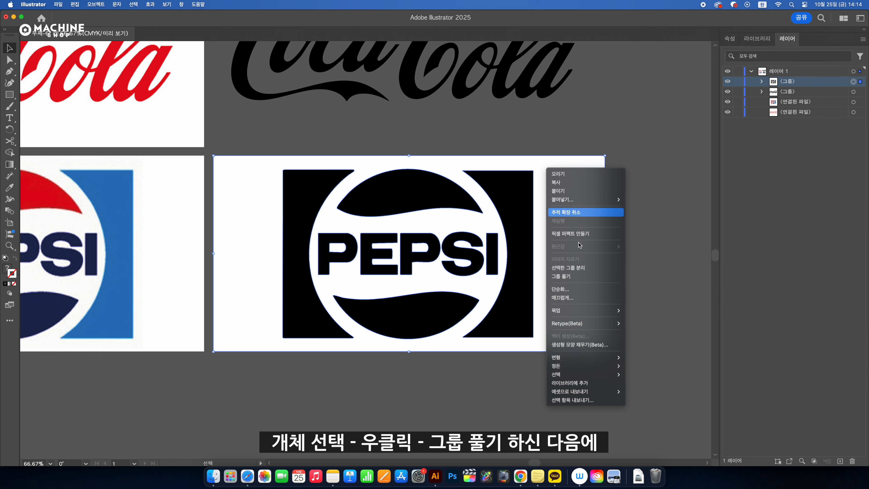
{"action": "left_click", "coordinate": [574, 278]}
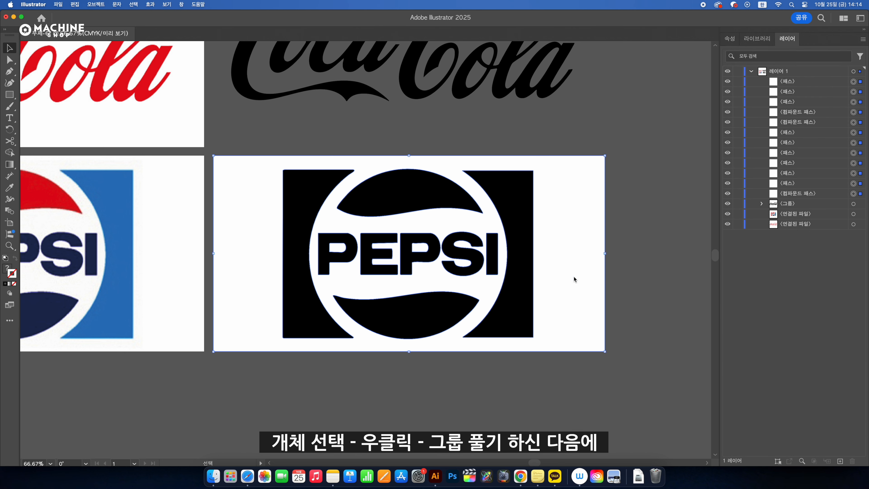
- Select the white background of the Pepsi vector plus every path with the same fill colour, and delete them all
{"action": "left_click", "coordinate": [570, 177]}
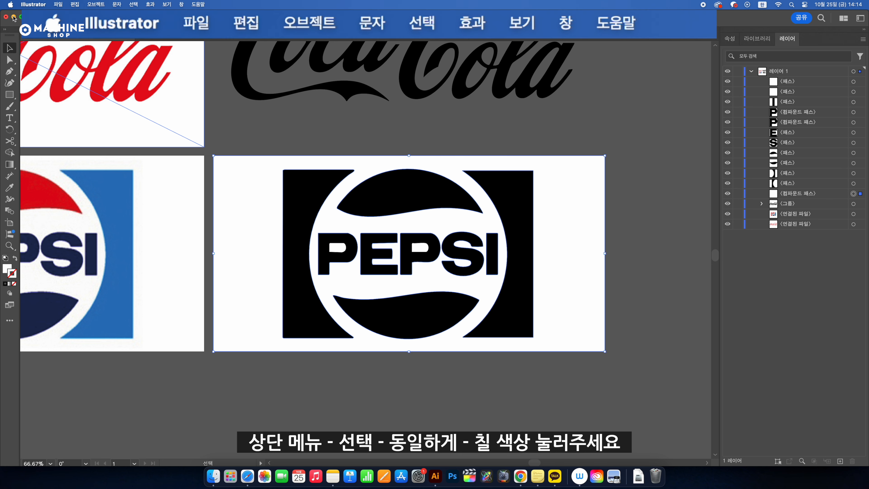
{"action": "left_click", "coordinate": [133, 4]}
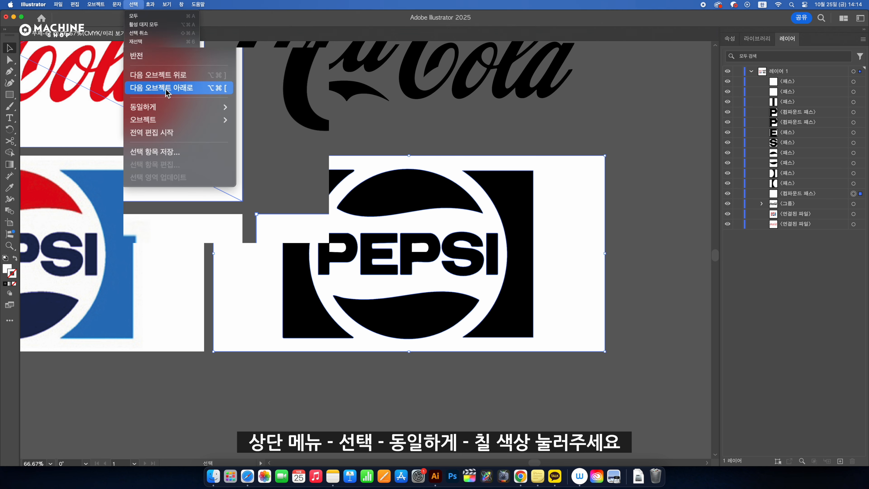
{"action": "mouse_move", "coordinate": [223, 107]}
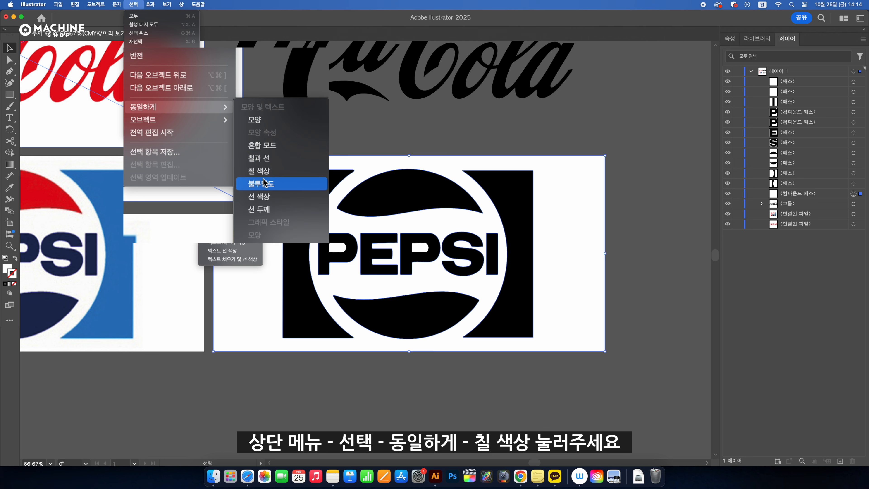
{"action": "left_click", "coordinate": [271, 177]}
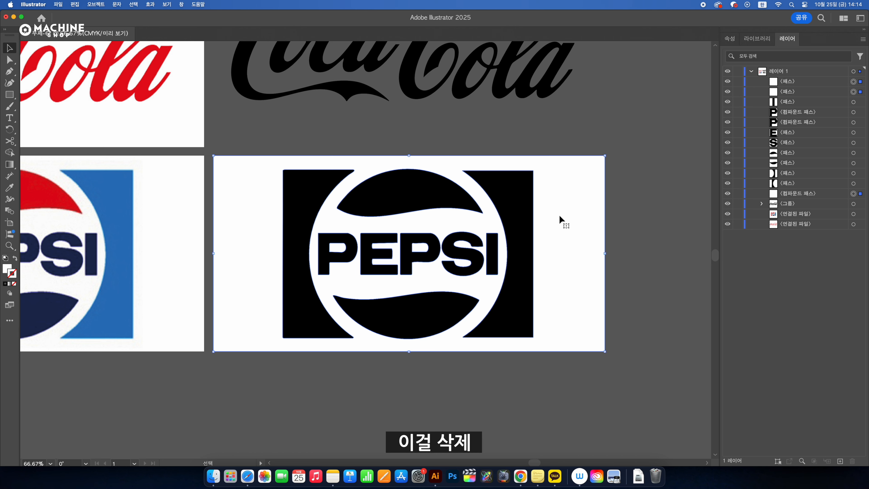
{"action": "key", "text": "Delete"}
{"action": "key", "text": "super+minus"}
{"action": "left_click_drag", "start_coordinate": [330, 74], "coordinate": [595, 376]}
{"action": "left_click", "coordinate": [628, 264]}
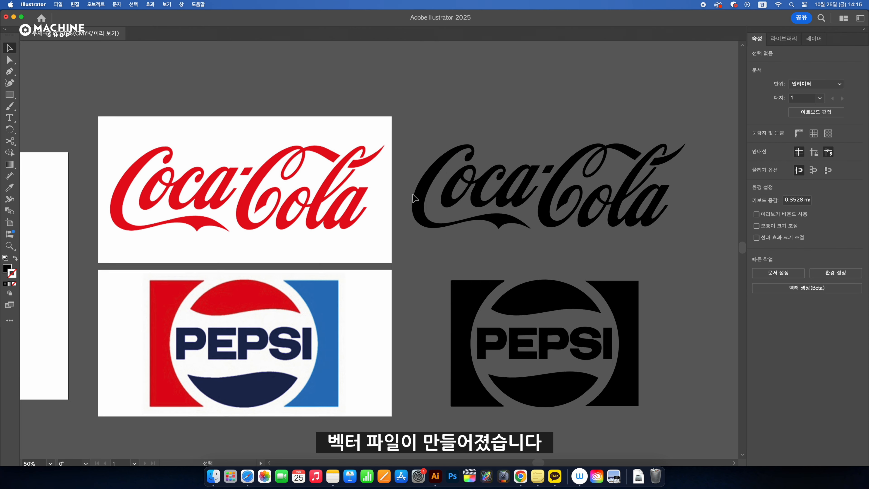
- Delete the original Coca-Cola and Pepsi JPG images beside the black vector logos
{"action": "left_click_drag", "start_coordinate": [376, 85], "coordinate": [411, 317]}
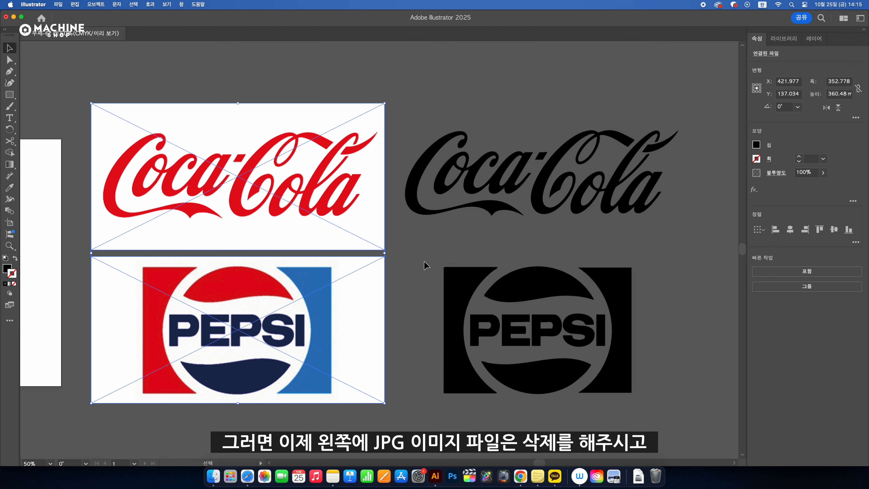
{"action": "key", "text": "Delete"}
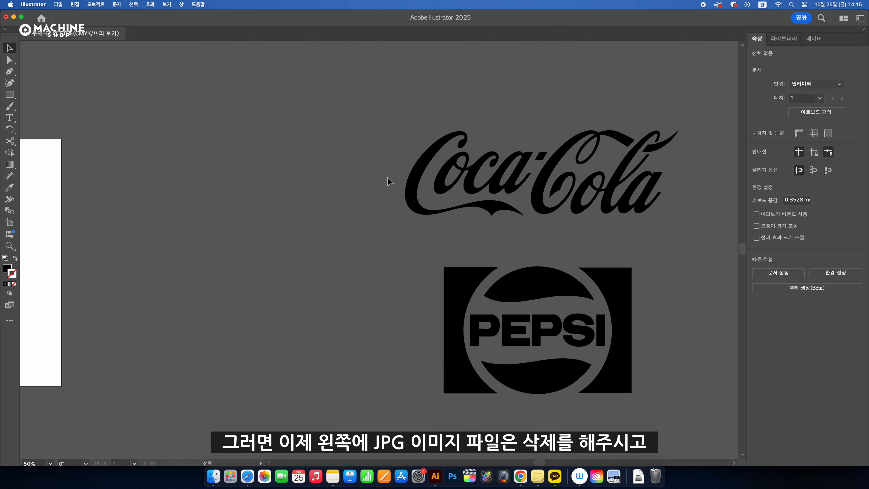
{"action": "left_click_drag", "start_coordinate": [539, 290], "coordinate": [210, 279]}
{"action": "left_click", "coordinate": [337, 314]}
{"action": "scroll", "coordinate": [337, 314], "scroll_direction": "left", "scroll_amount": 5}
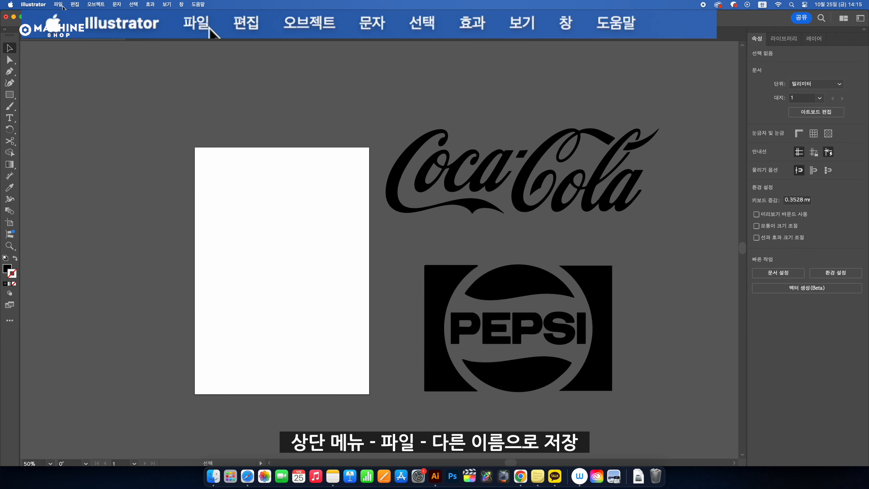
- Save the document under a new name, 코카콜라_펩시_완료.ai, on the desktop in Adobe Illustrator (ai) format
{"action": "left_click", "coordinate": [58, 4]}
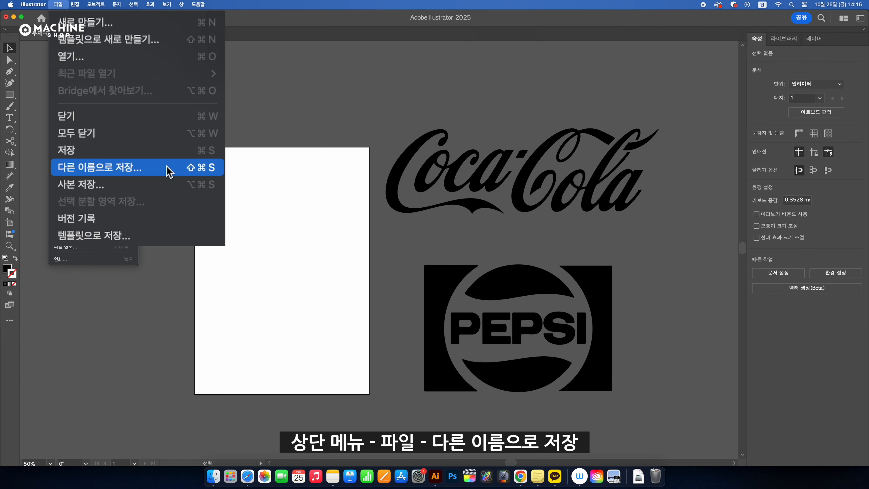
{"action": "left_click", "coordinate": [173, 171]}
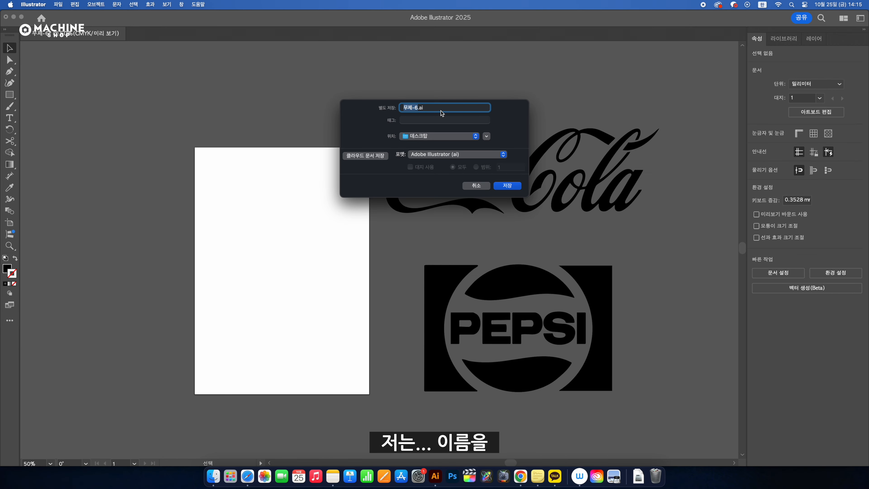
{"action": "type", "text": "코카콜라"}
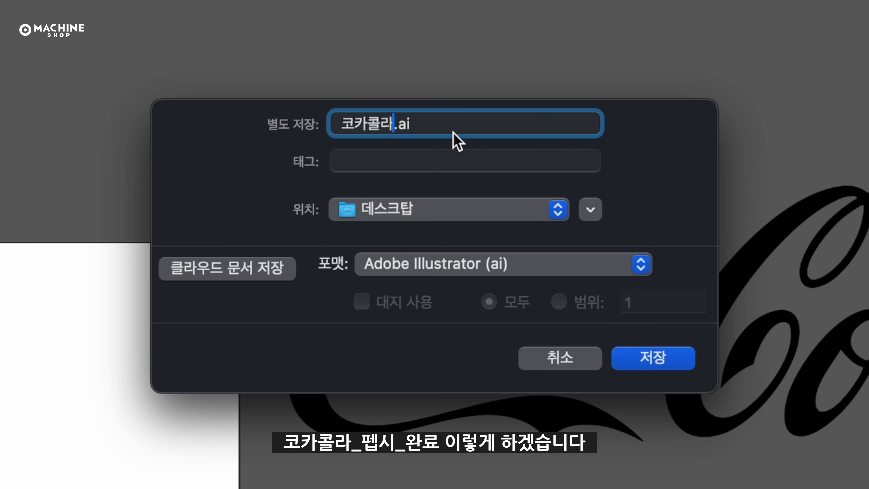
{"action": "type", "text": "_펩시_완료"}
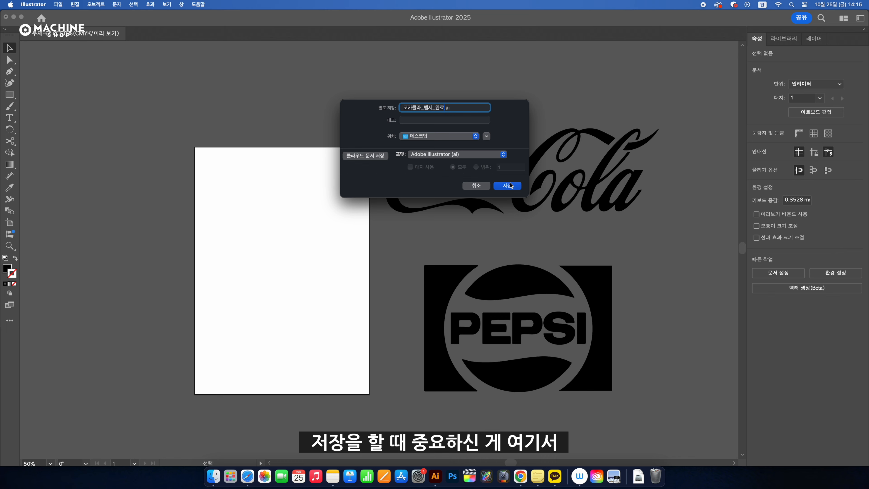
{"action": "left_click", "coordinate": [653, 358]}
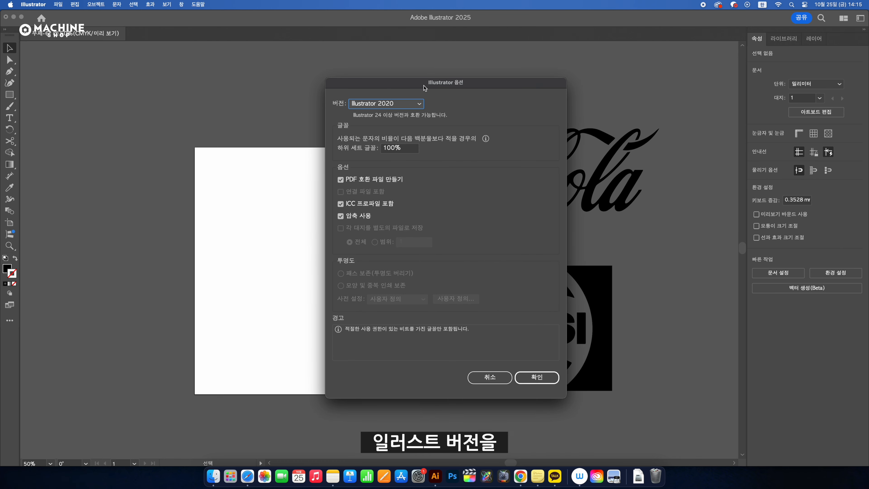
- Set the saved file's version to Illustrator 8 and accept the conversion to the older format
{"action": "left_click", "coordinate": [412, 106]}
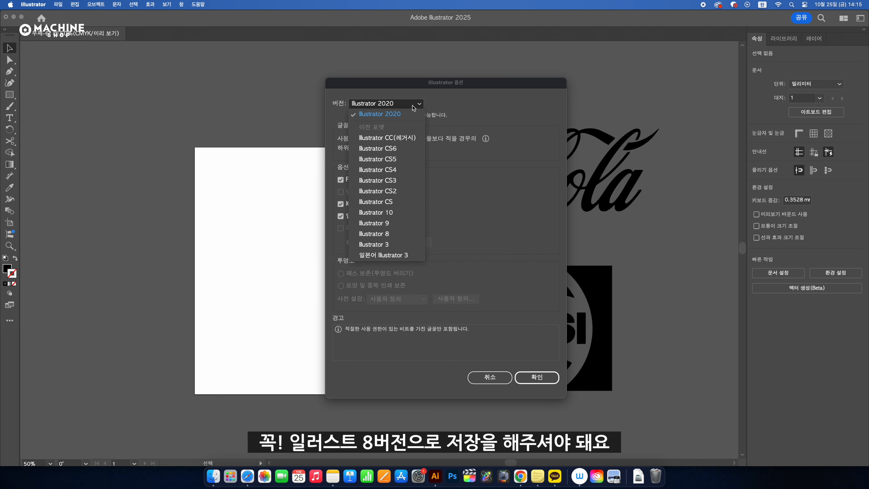
{"action": "left_click", "coordinate": [410, 236]}
{"action": "left_click", "coordinate": [544, 367]}
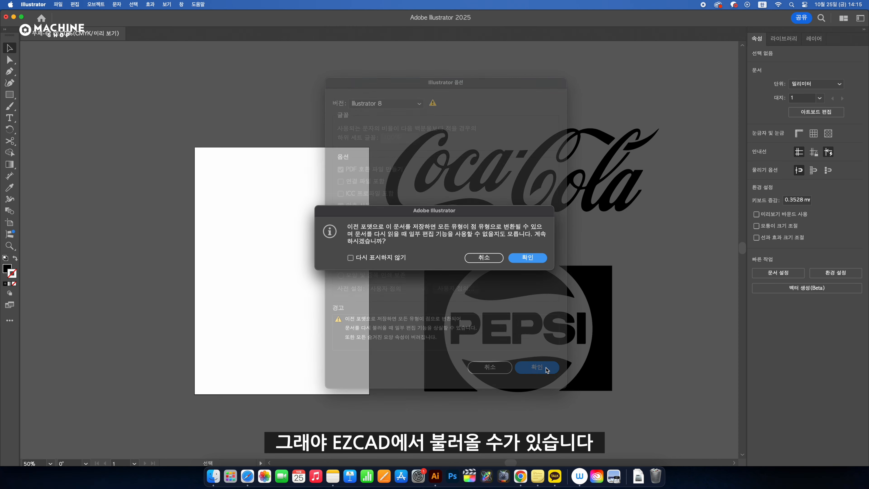
{"action": "left_click", "coordinate": [527, 257]}
{"action": "left_click_drag", "start_coordinate": [867, 11], "coordinate": [764, 23]}
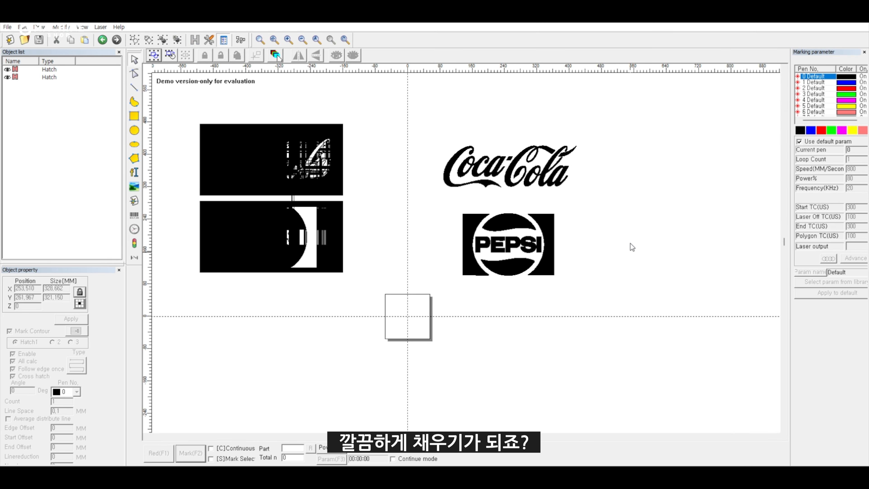
{"action": "scroll", "coordinate": [459, 187], "scroll_direction": "up", "scroll_amount": 2}
{"action": "scroll", "coordinate": [458, 193], "scroll_direction": "down", "scroll_amount": 2}
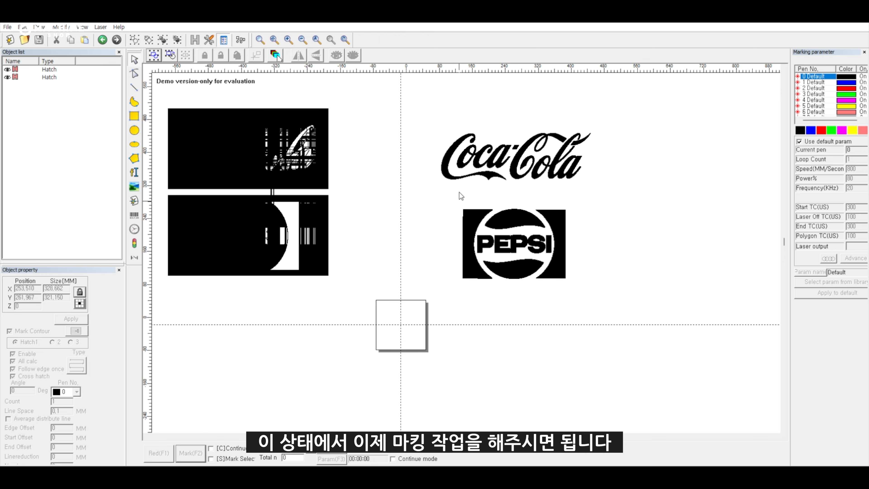